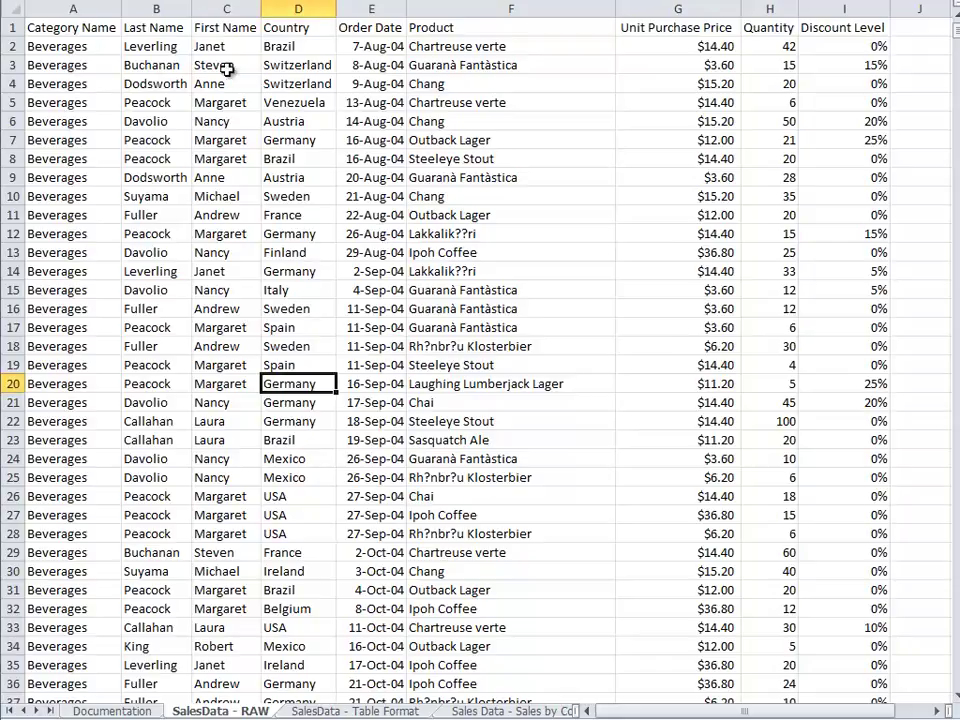
Highlight the raw data column headings, then move to the SalesData - Table Format sheet
left_click_drag(44, 26, 879, 26)
left_click(860, 65)
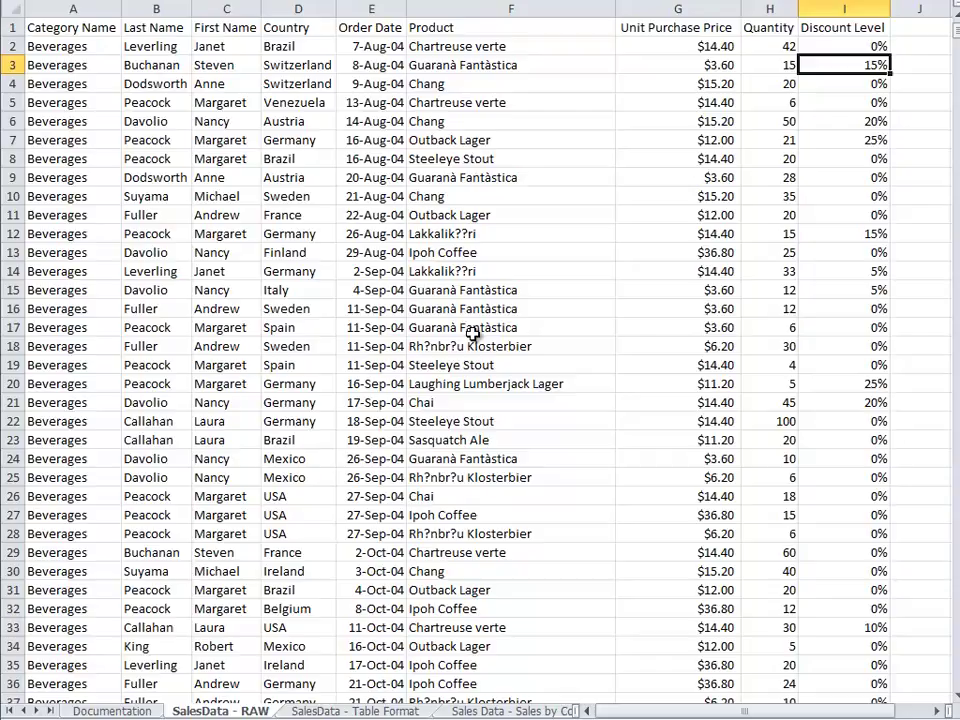
key("ctrl+Page_Down")
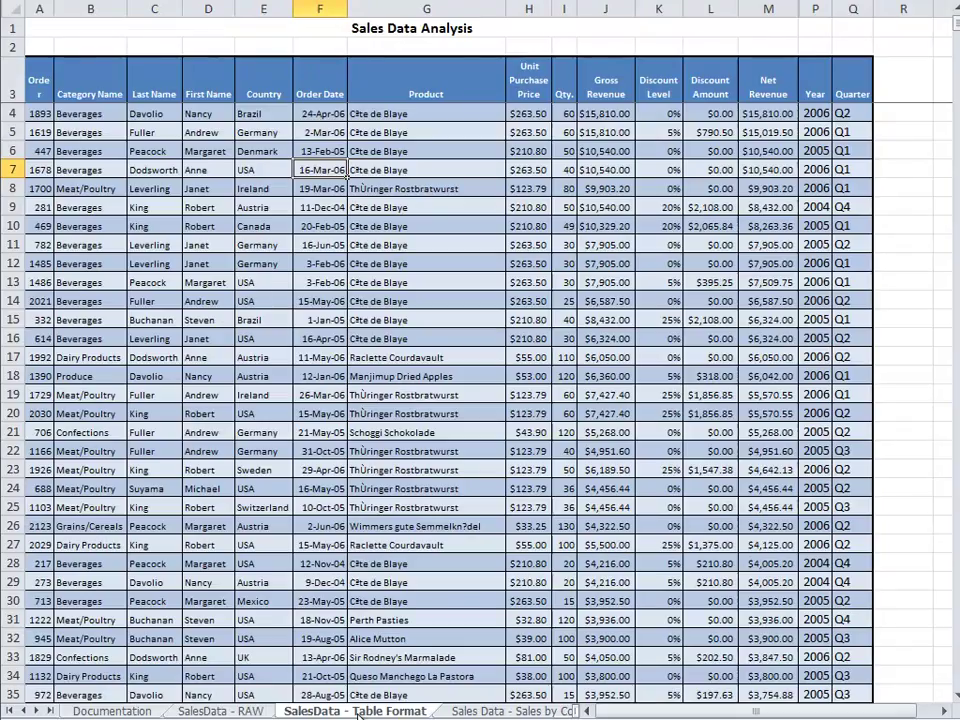
left_click(708, 155)
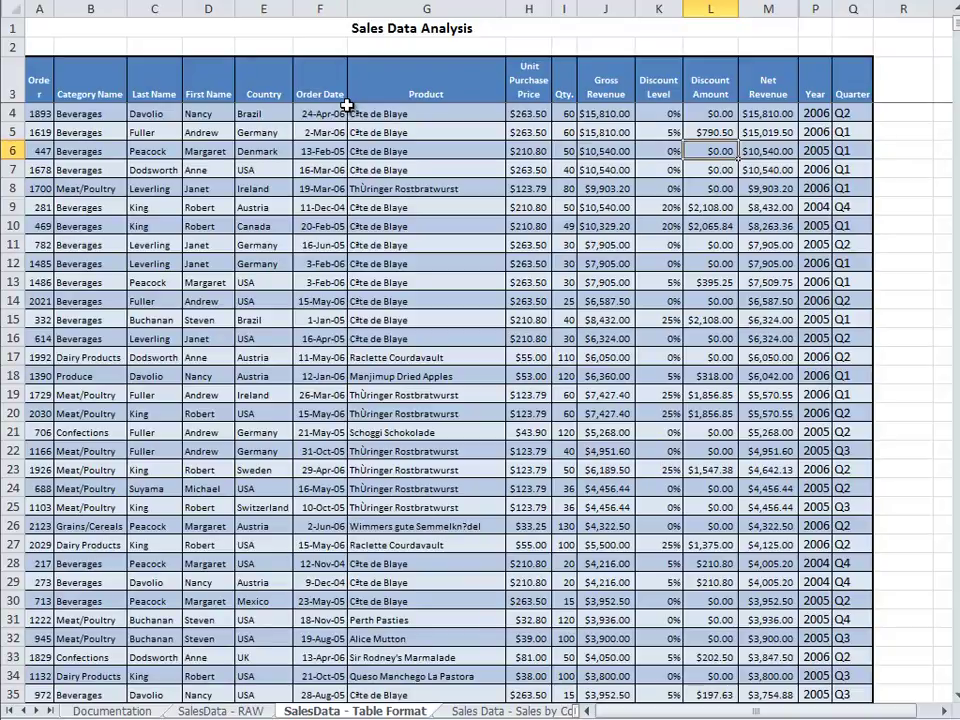
left_click(780, 83)
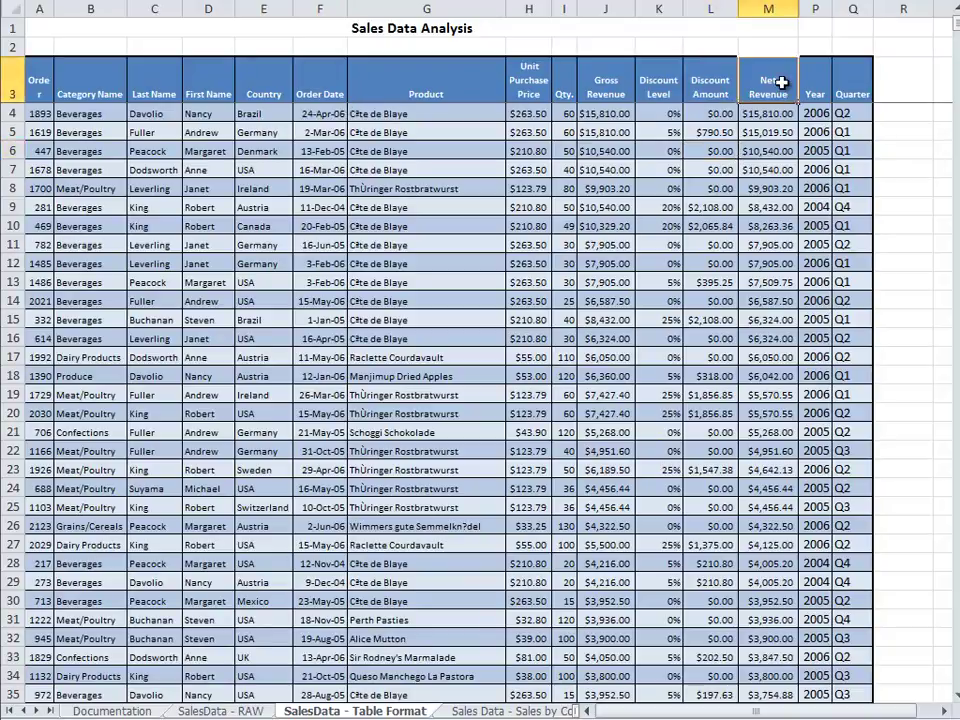
left_click(707, 133)
left_click(792, 153)
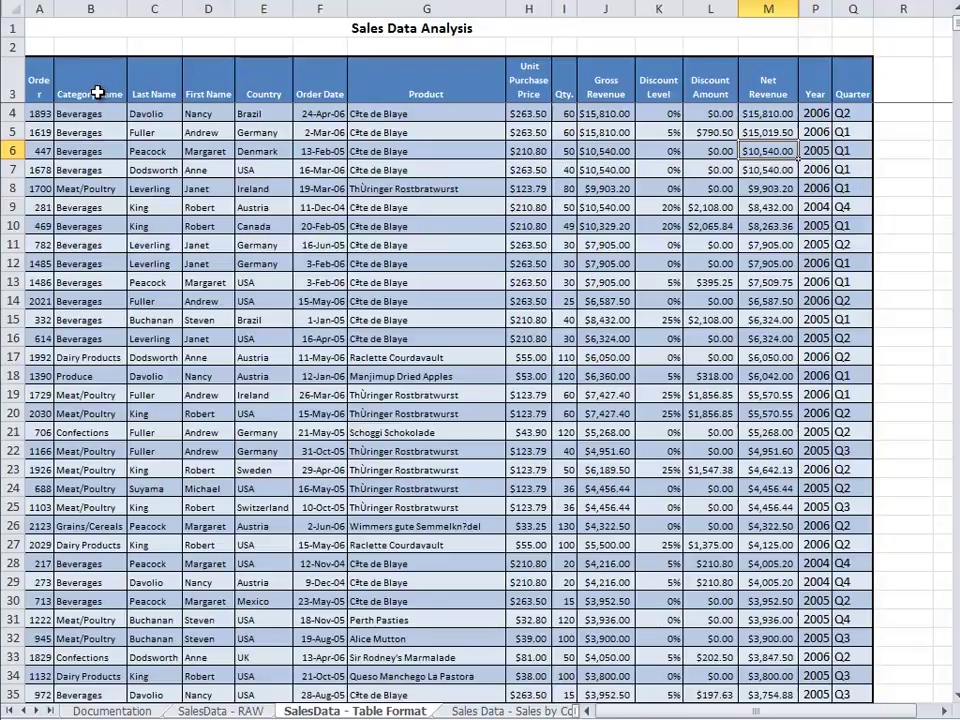
left_click(97, 89)
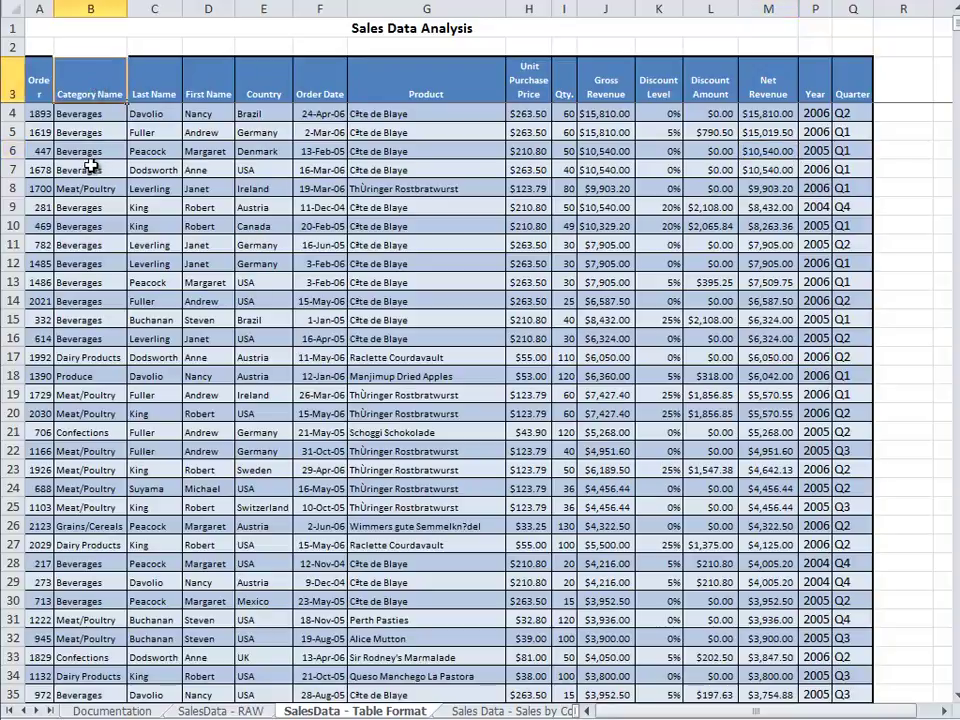
left_click(95, 358)
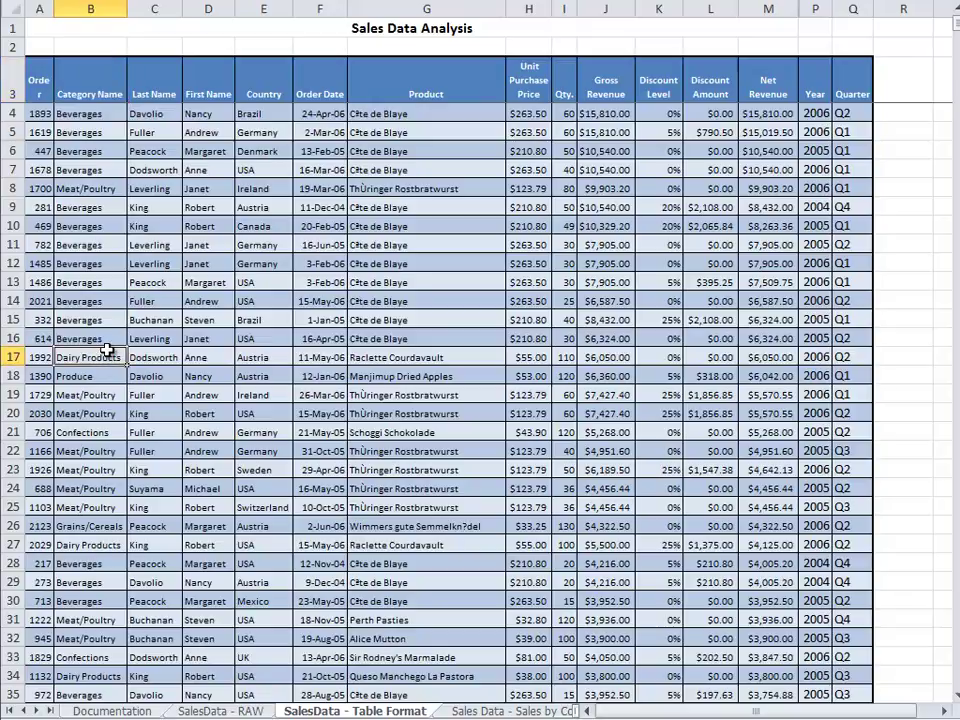
left_click(87, 190)
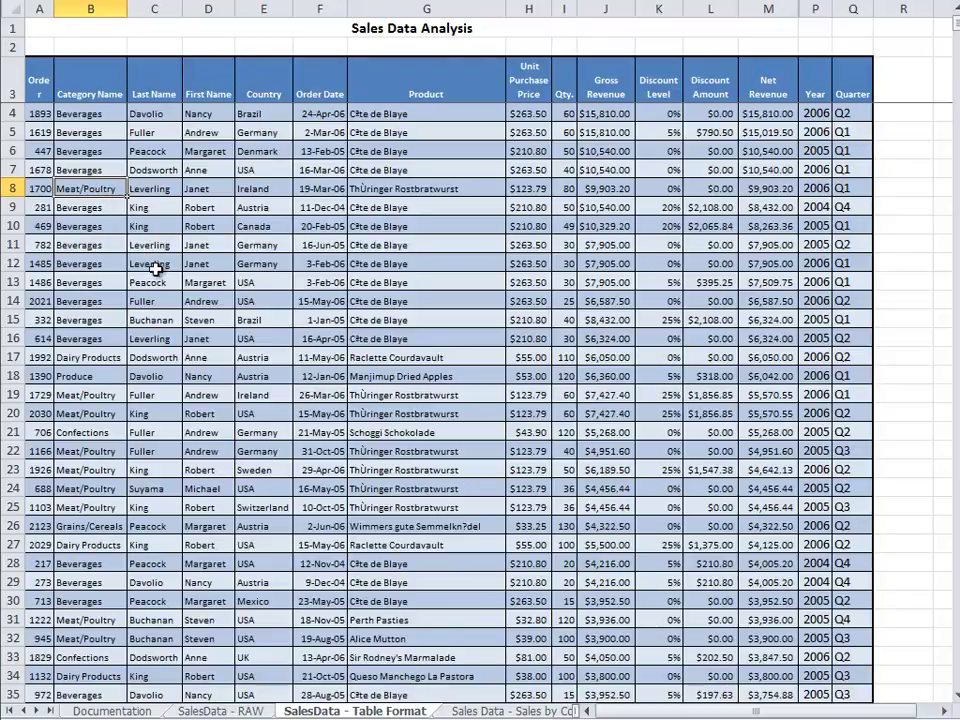
left_click(263, 88)
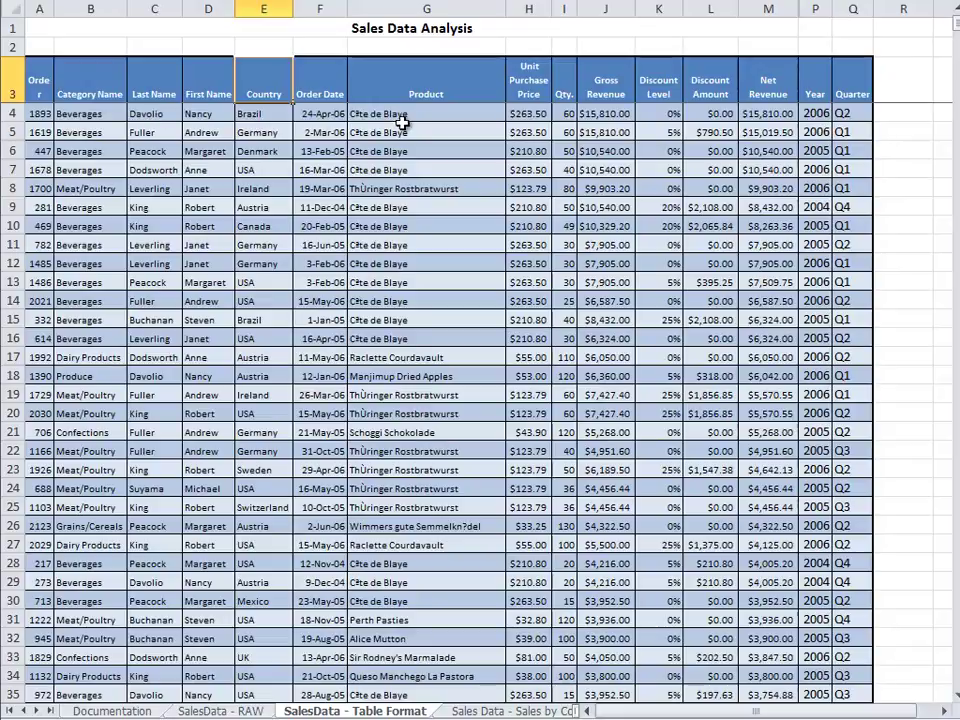
left_click(319, 110)
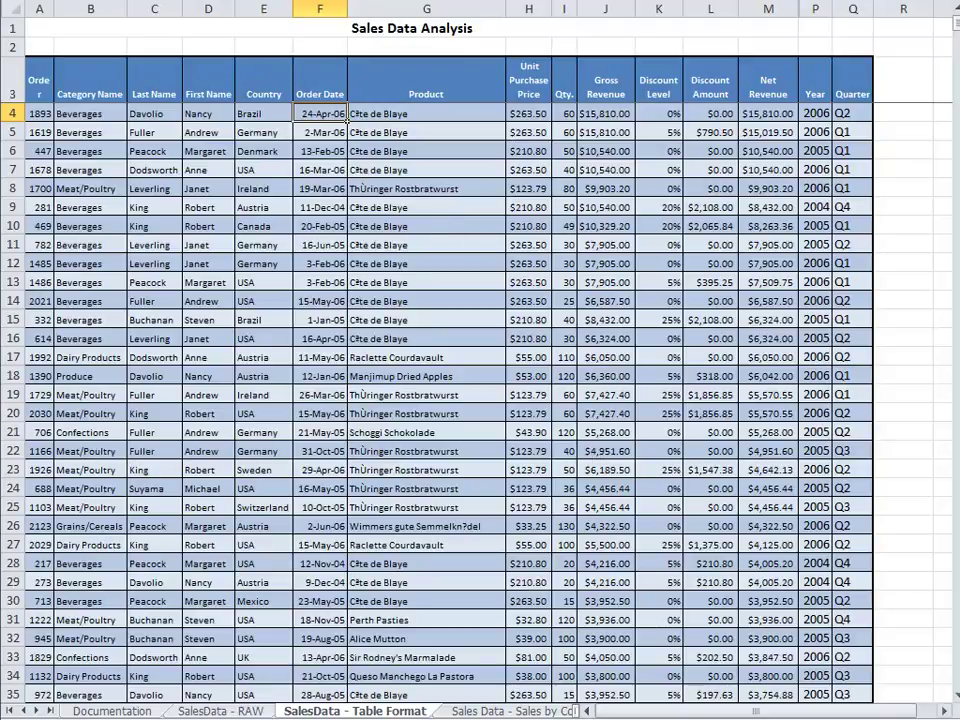
Check Argentina's $8,119.10 gross revenue subtotal on Sales by Country, then view the Gross Revenue by Country chart
left_click(490, 711)
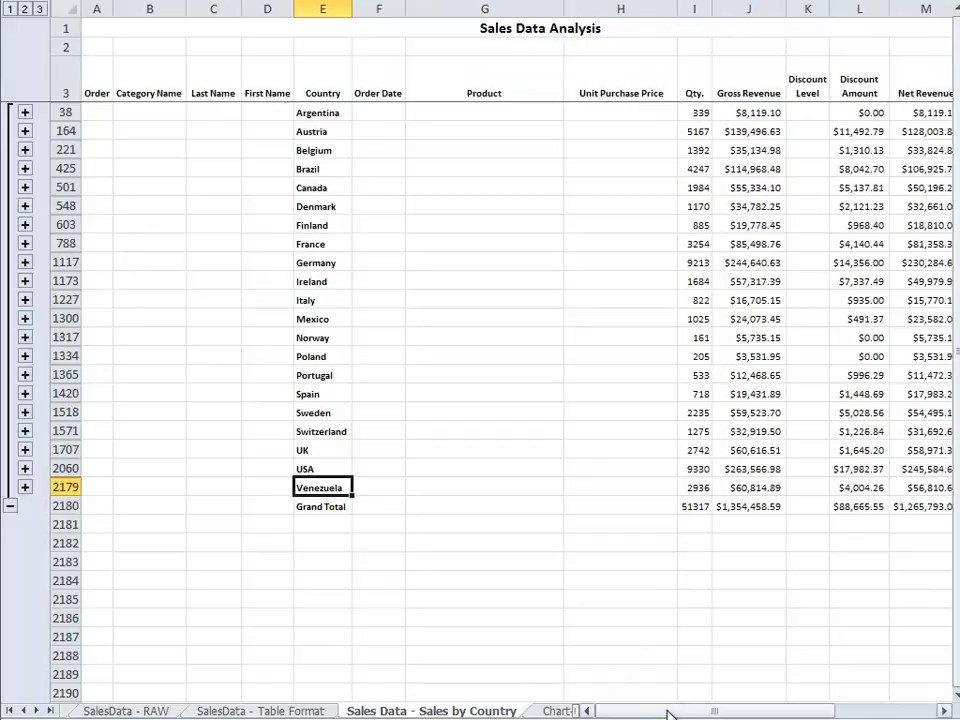
left_click(321, 114)
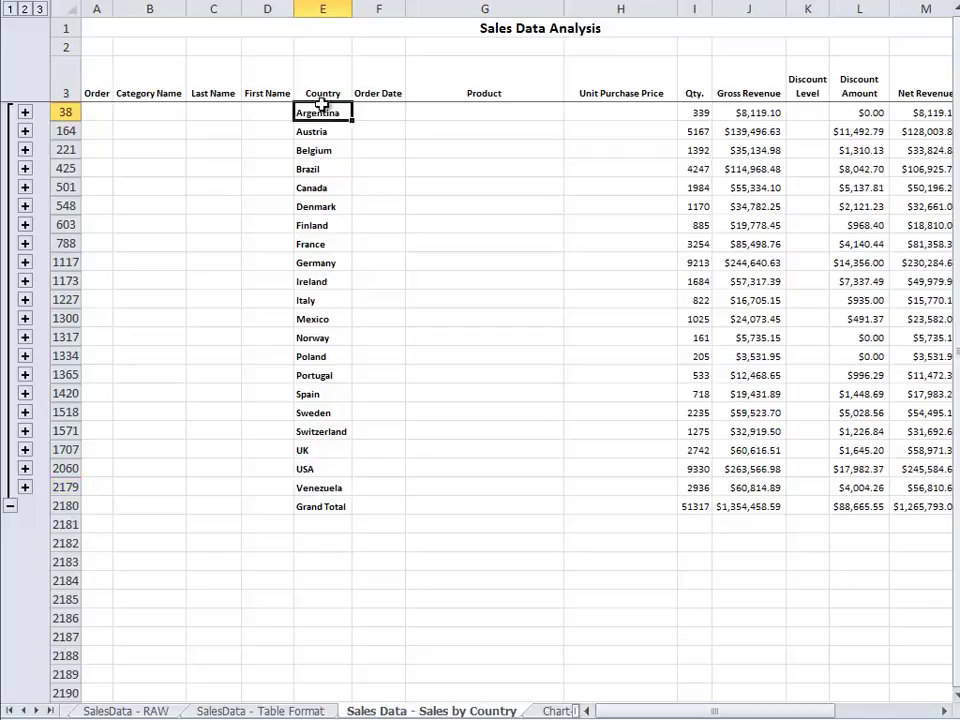
left_click(740, 114)
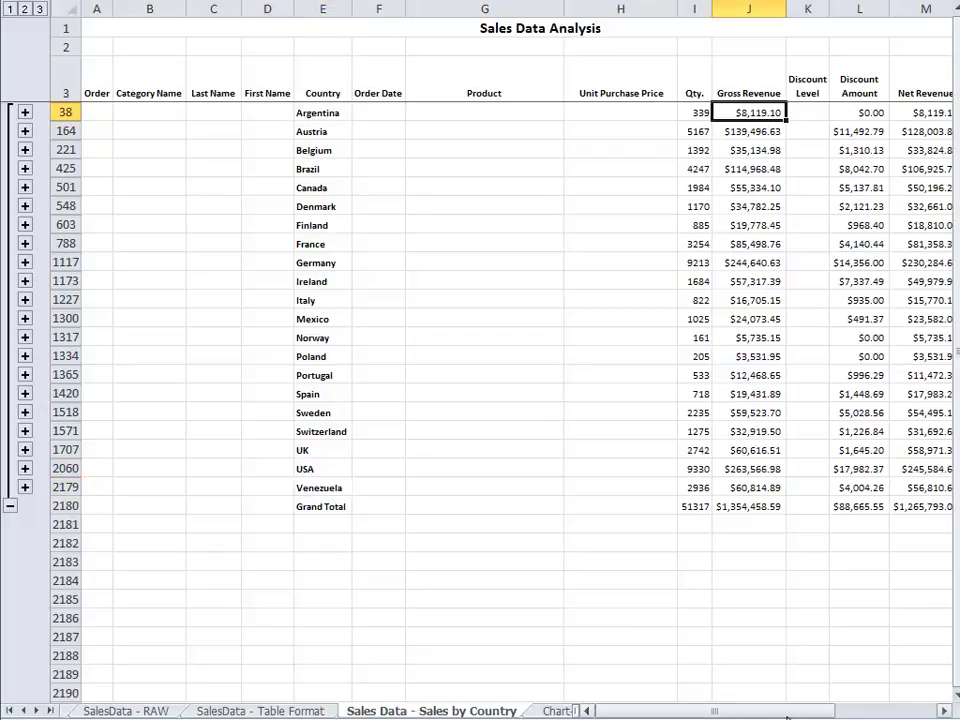
left_click_drag(728, 713, 750, 713)
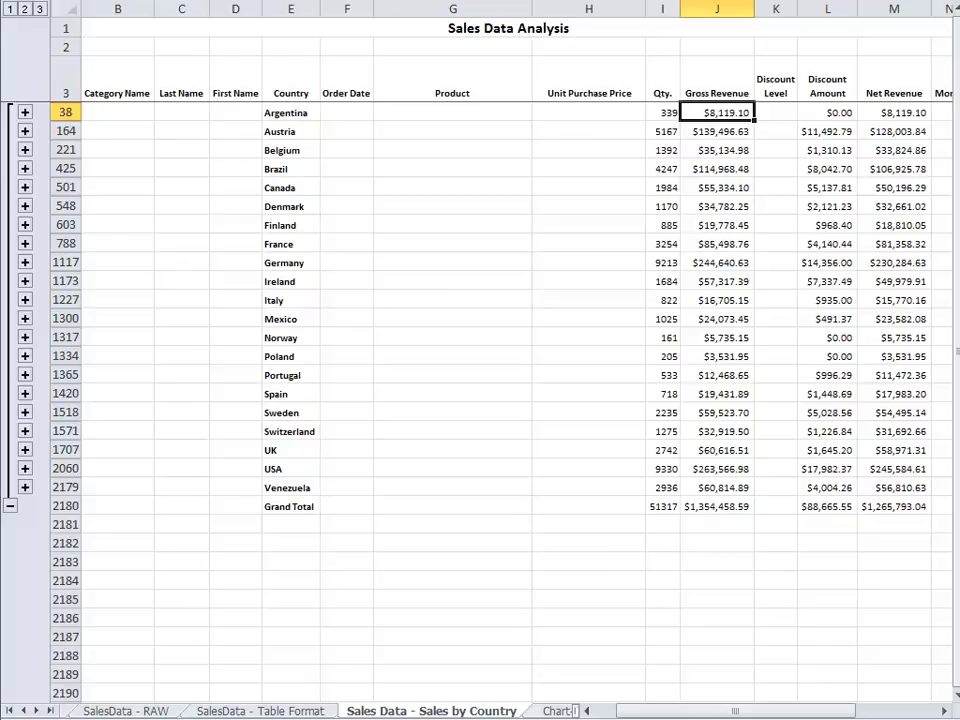
left_click(556, 711)
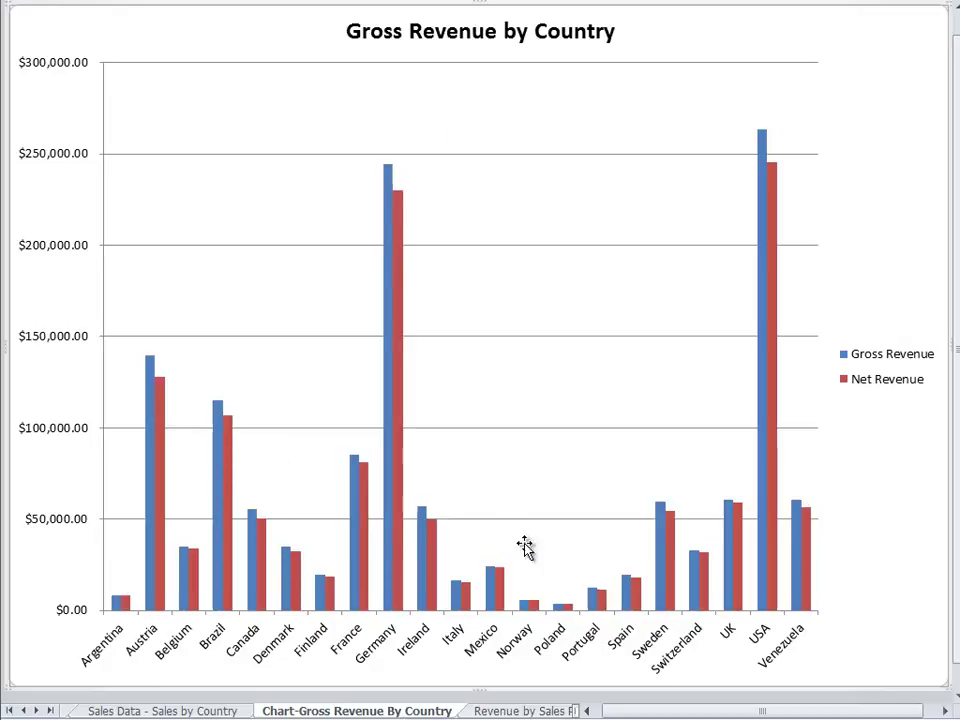
Browse the Revenue by Sales Person sheet and its gross/net chart, ending on Quarterly Sales Summary
left_click(524, 711)
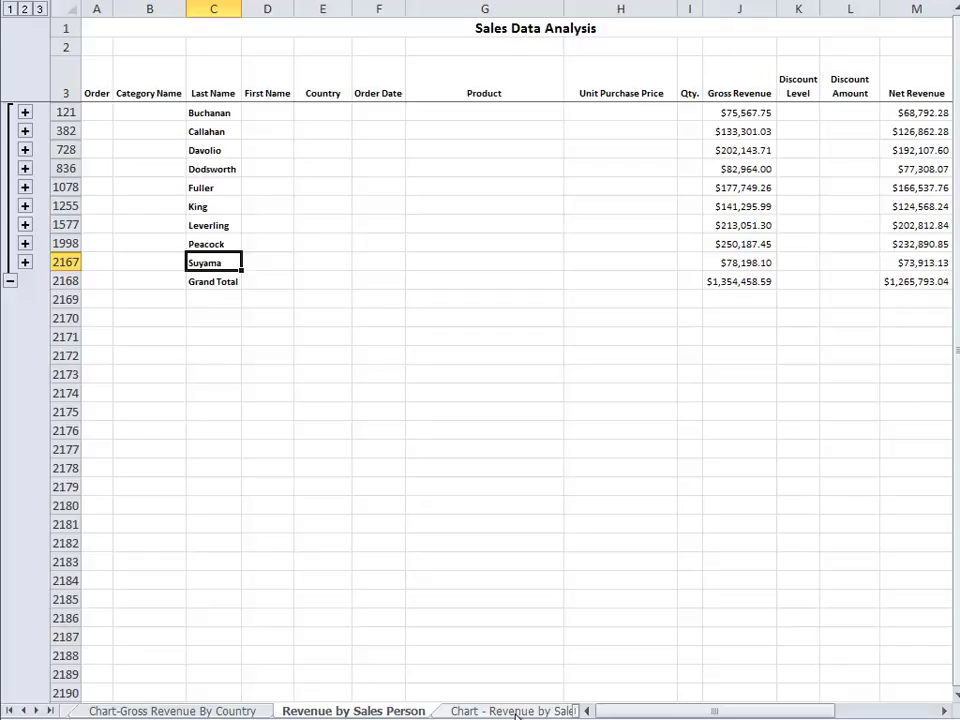
left_click(516, 711)
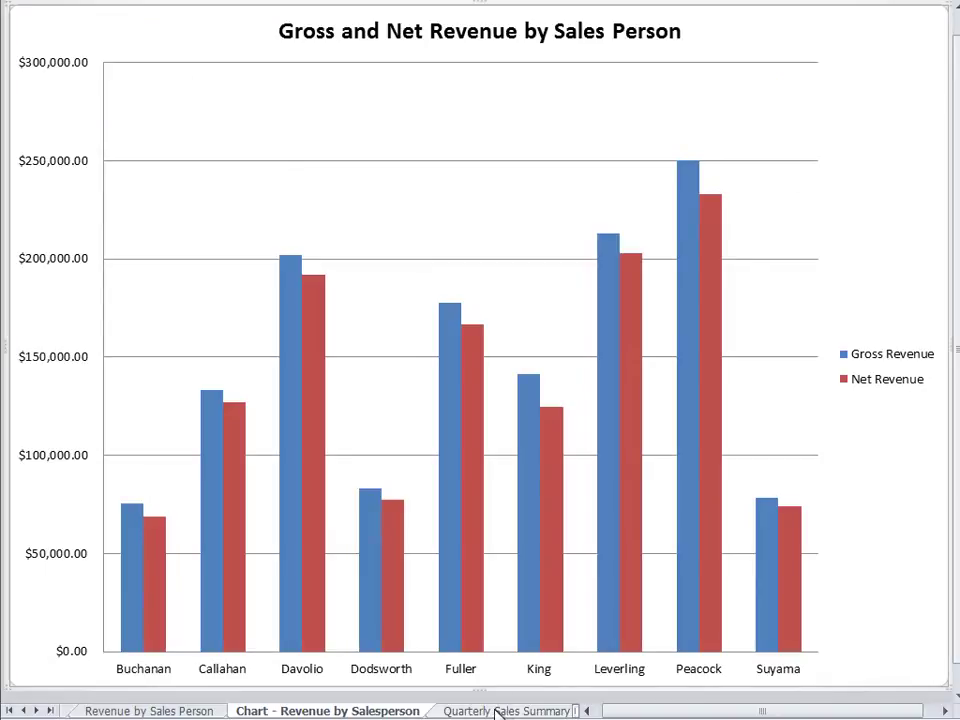
left_click(22, 711)
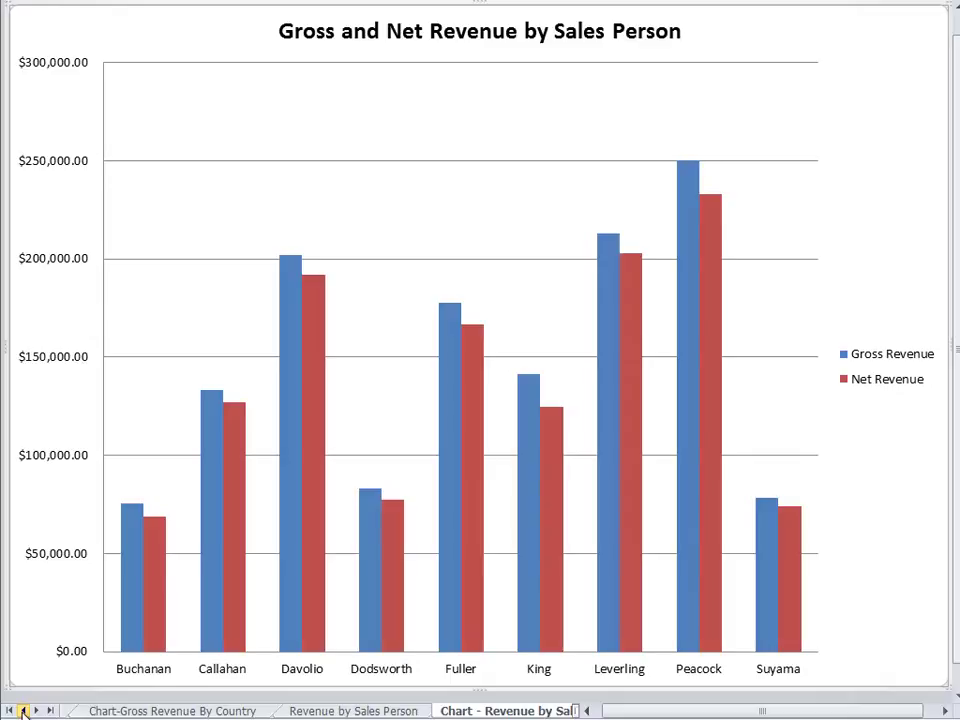
left_click(154, 711)
left_click(520, 711)
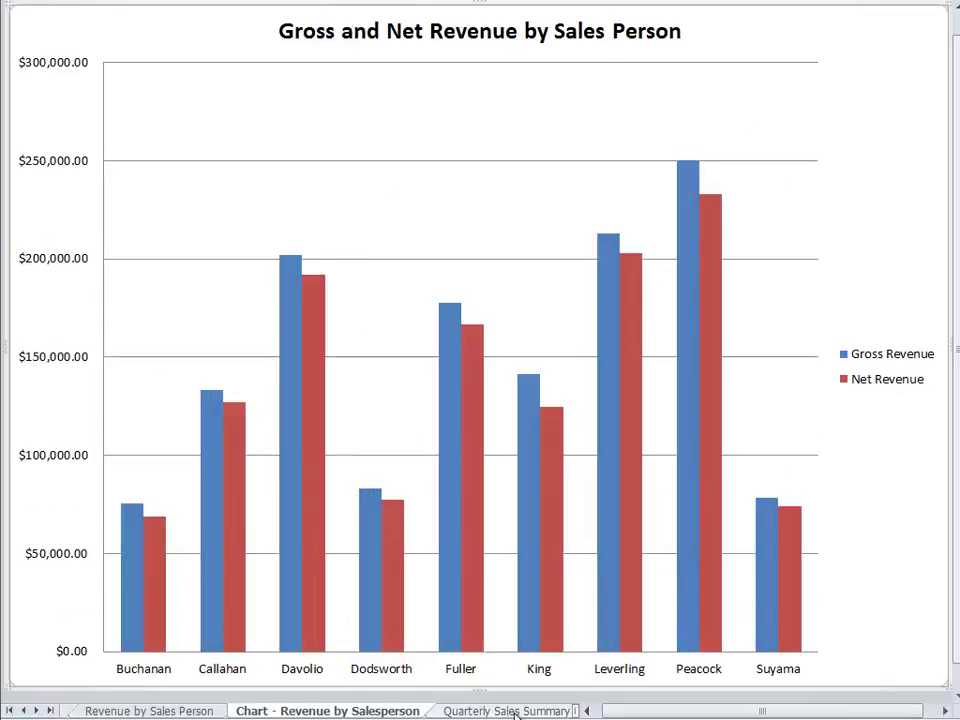
left_click(512, 711)
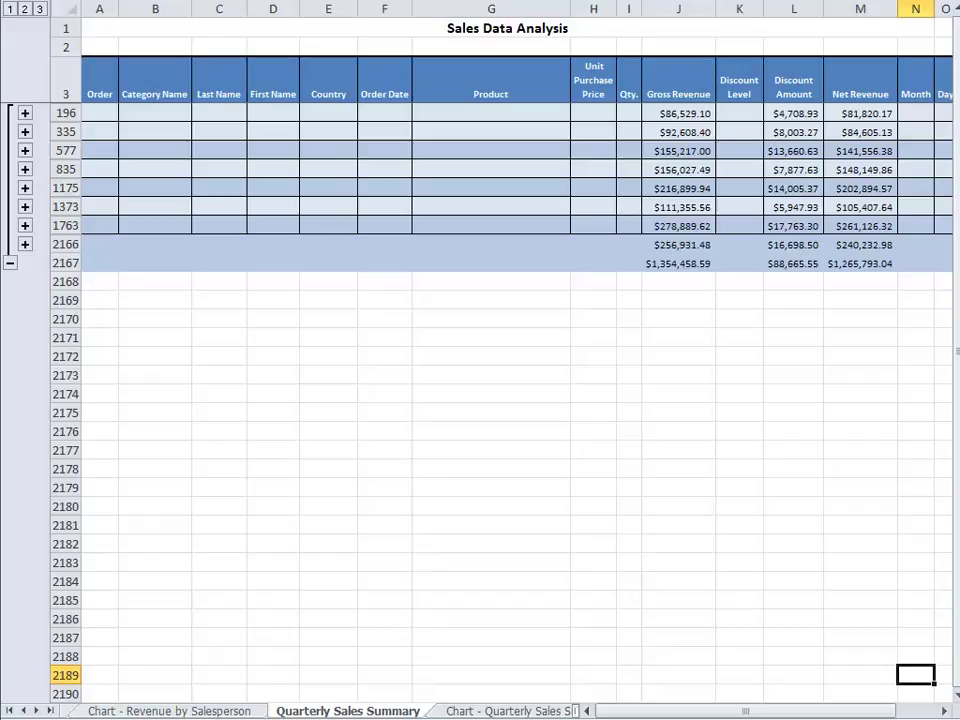
Page through the quarterly and category pivot sheets, selecting Condiments' gross revenue in the pivot table
left_click(465, 712)
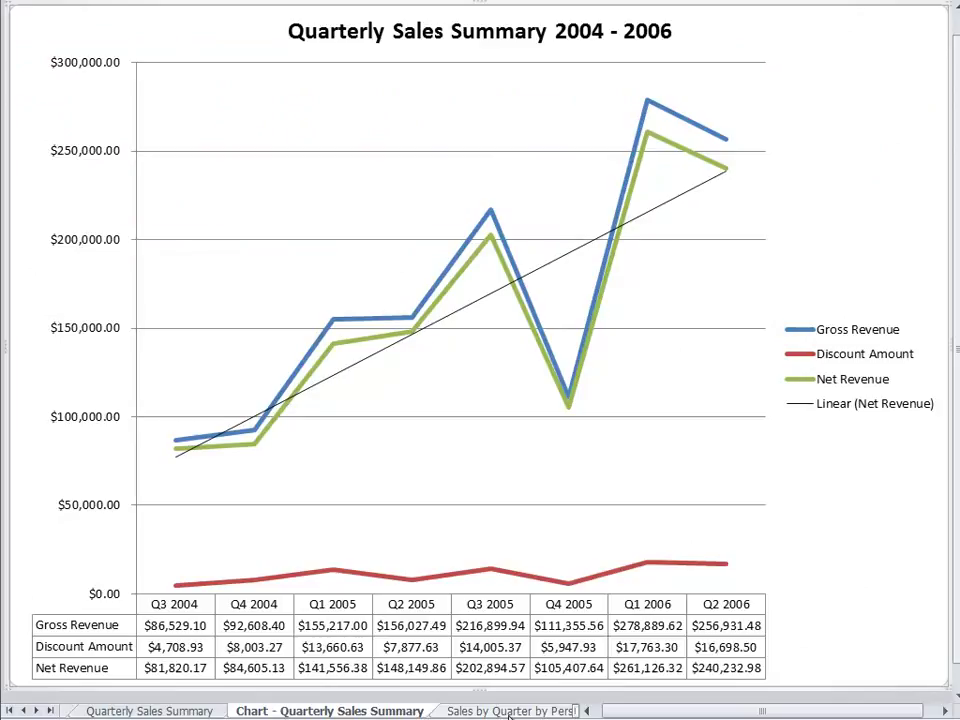
left_click(509, 712)
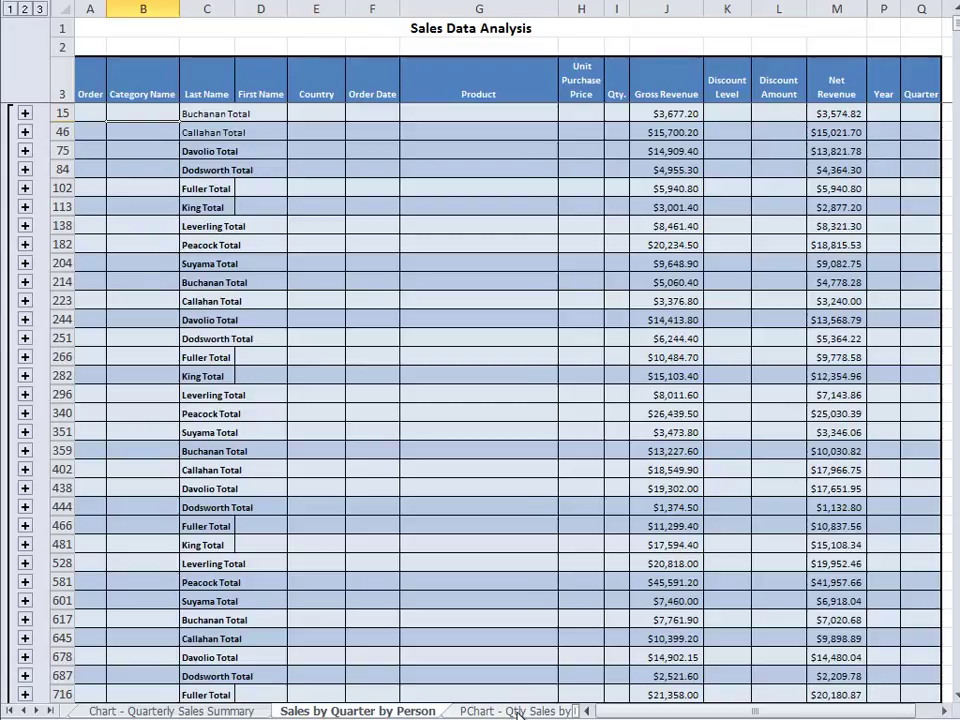
left_click(517, 712)
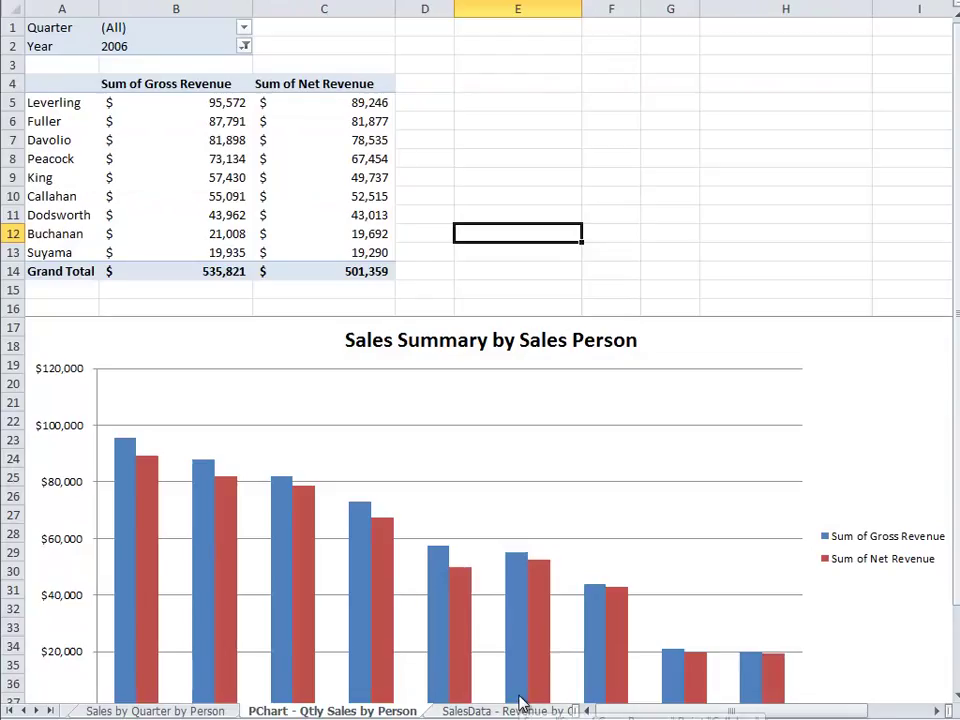
left_click(517, 712)
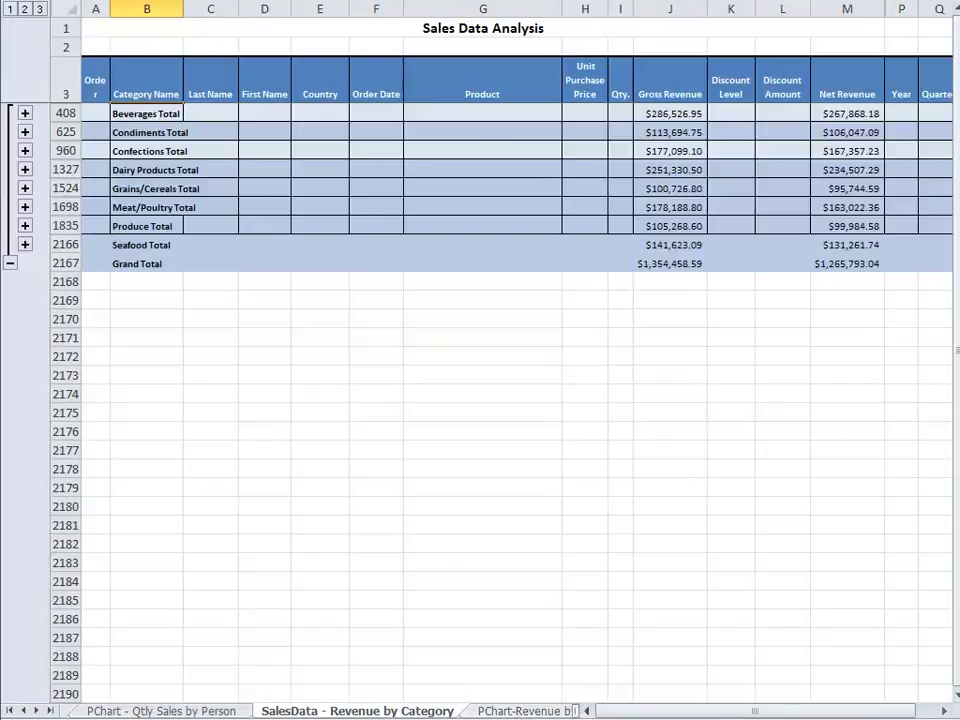
left_click(510, 711)
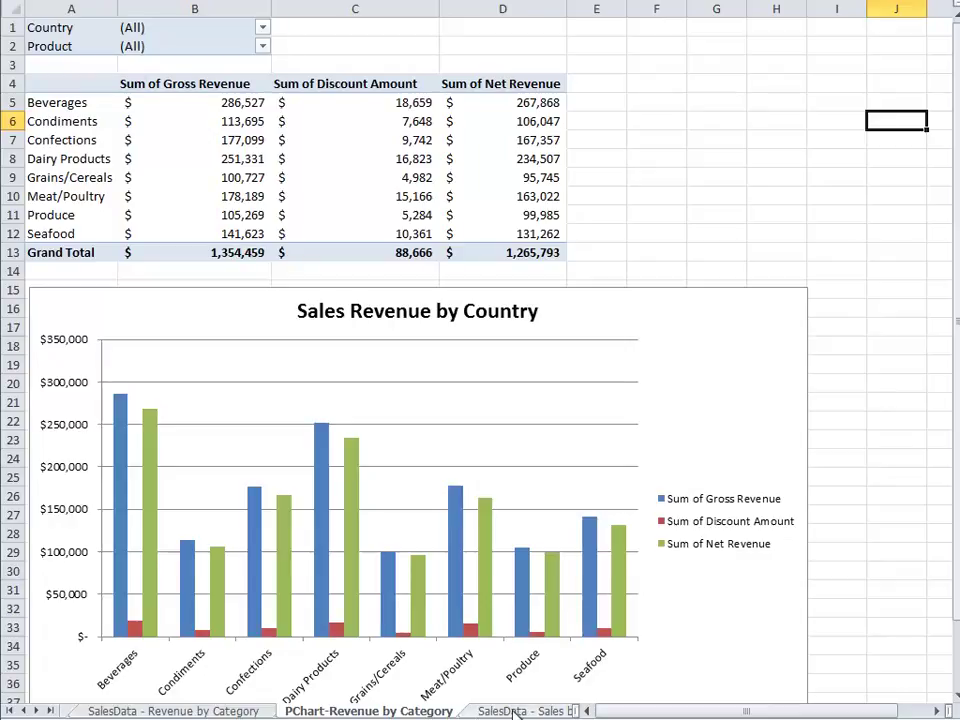
left_click(224, 120)
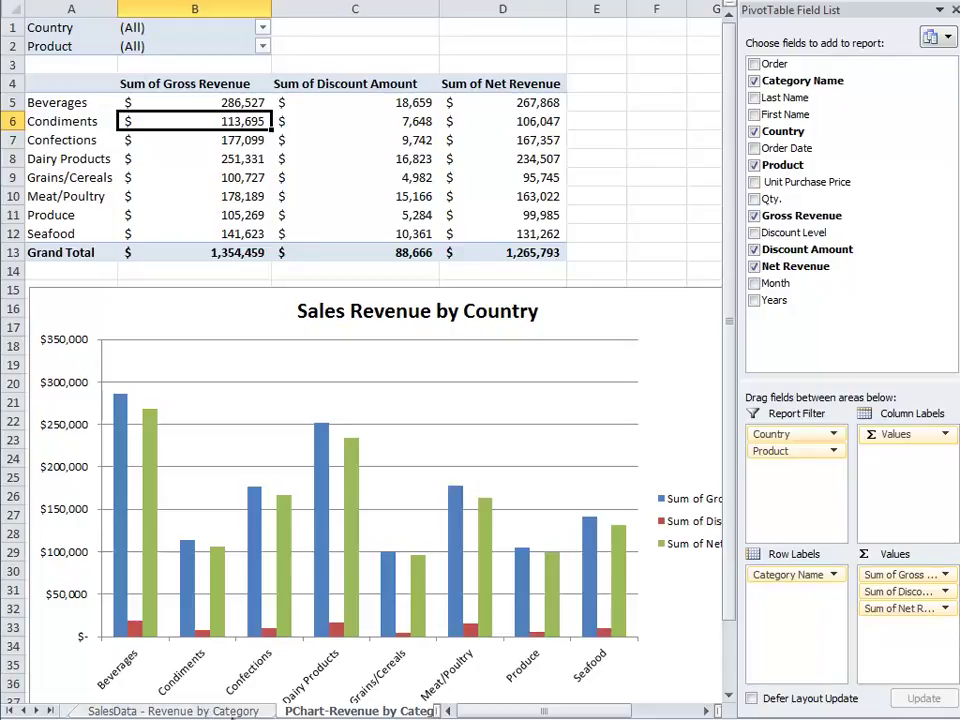
Go from Revenue by Category through Sales by Discount to the discount pie chart
left_click(218, 712)
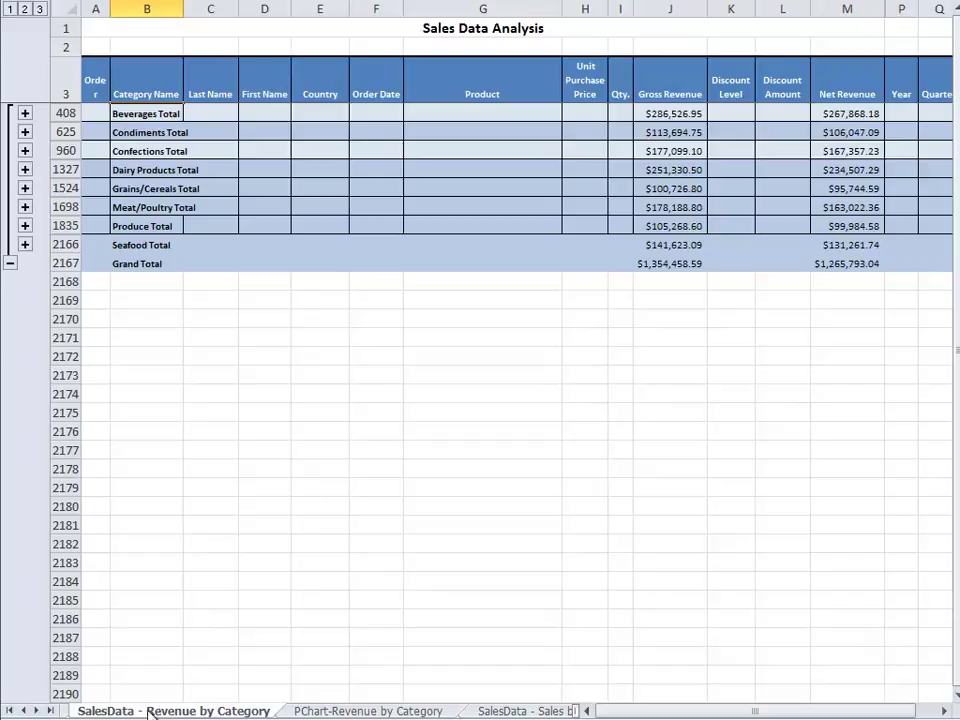
left_click(525, 711)
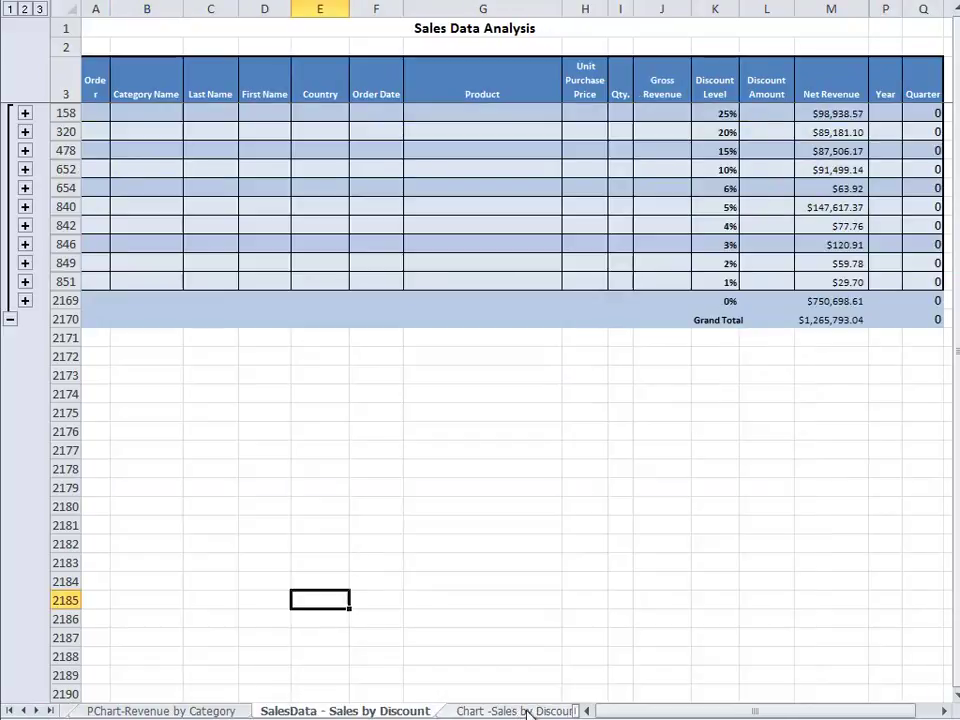
left_click(527, 711)
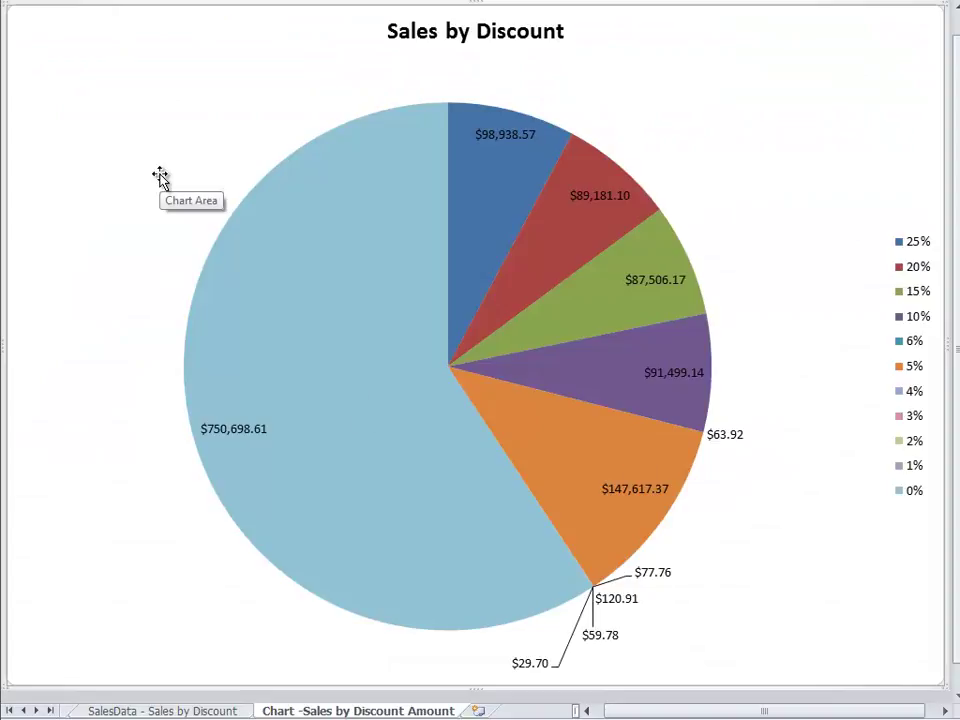
mouse_move(291, 183)
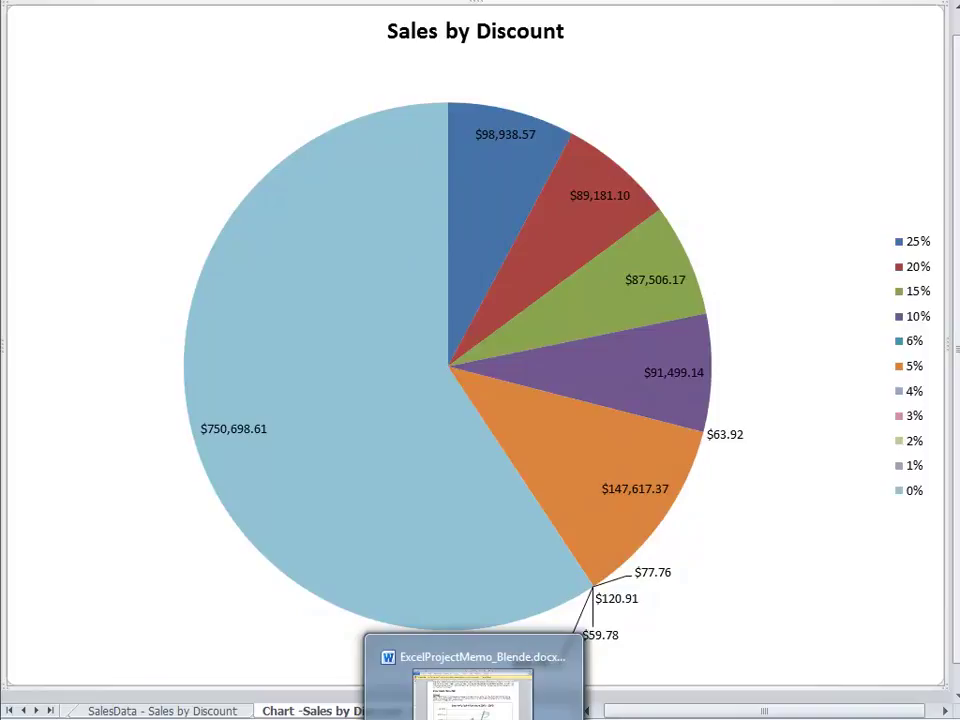
In the Word memo, select the Quarterly Sales Summary chart and the Analysis section
left_click(476, 700)
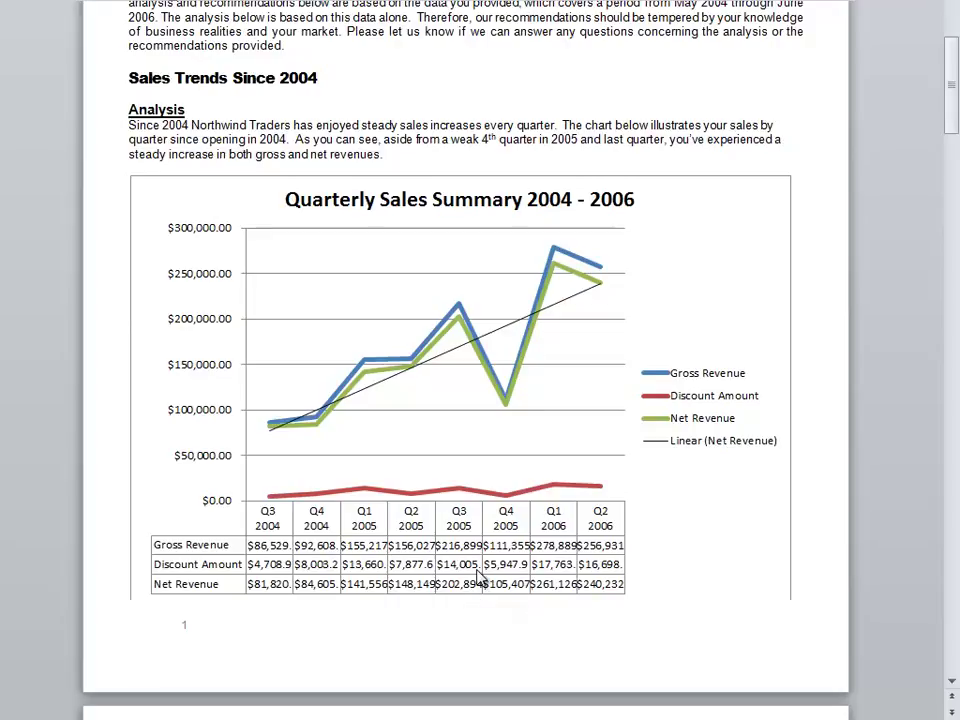
left_click(418, 282)
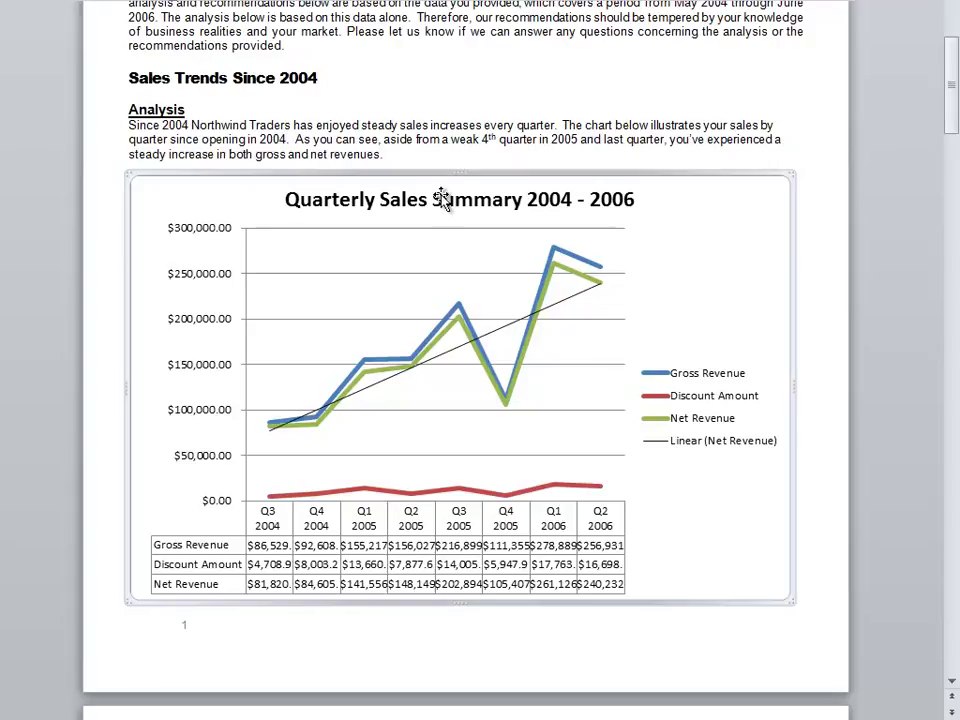
left_click_drag(128, 112, 135, 171)
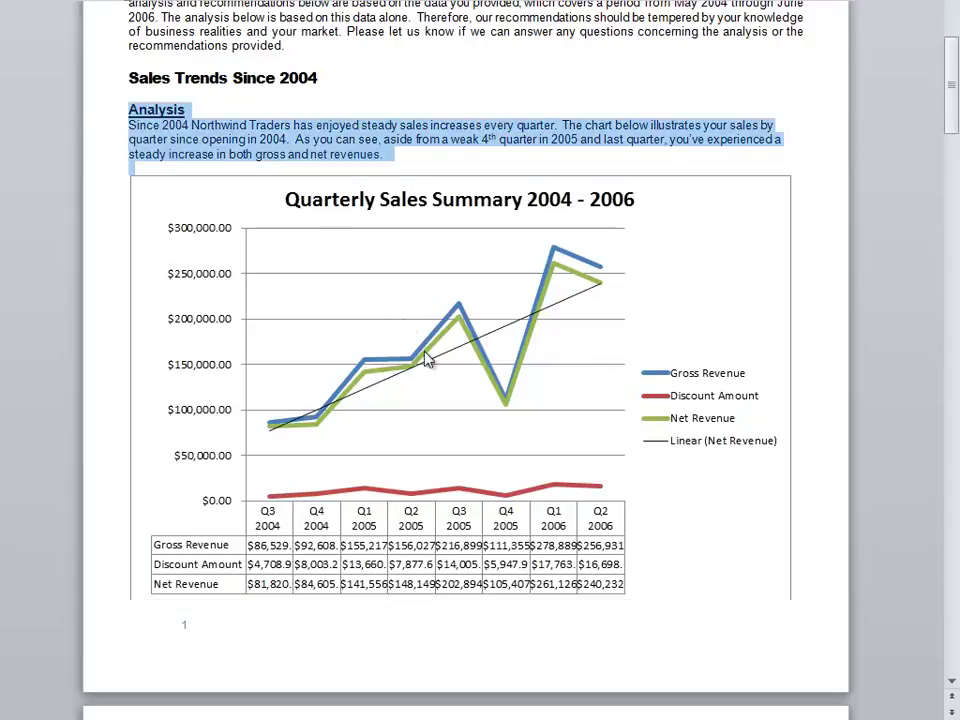
scroll(474, 532, "down", 6)
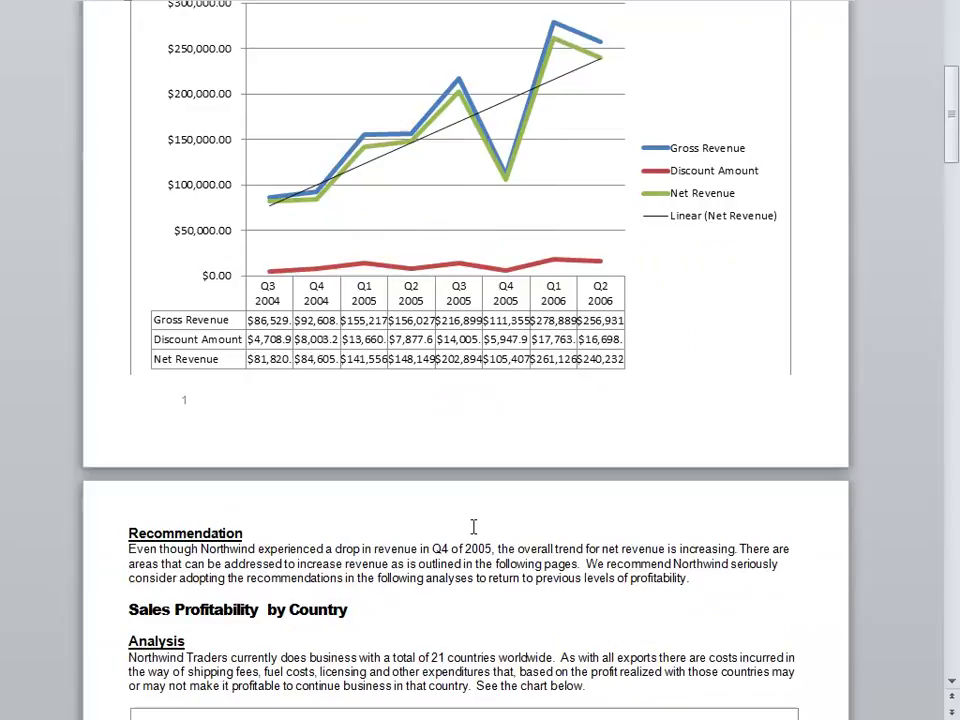
scroll(472, 527, "down", 1)
Select the Recommendation heading and the Gross/Net Revenue by Country chart on page 2
left_click_drag(132, 398, 262, 393)
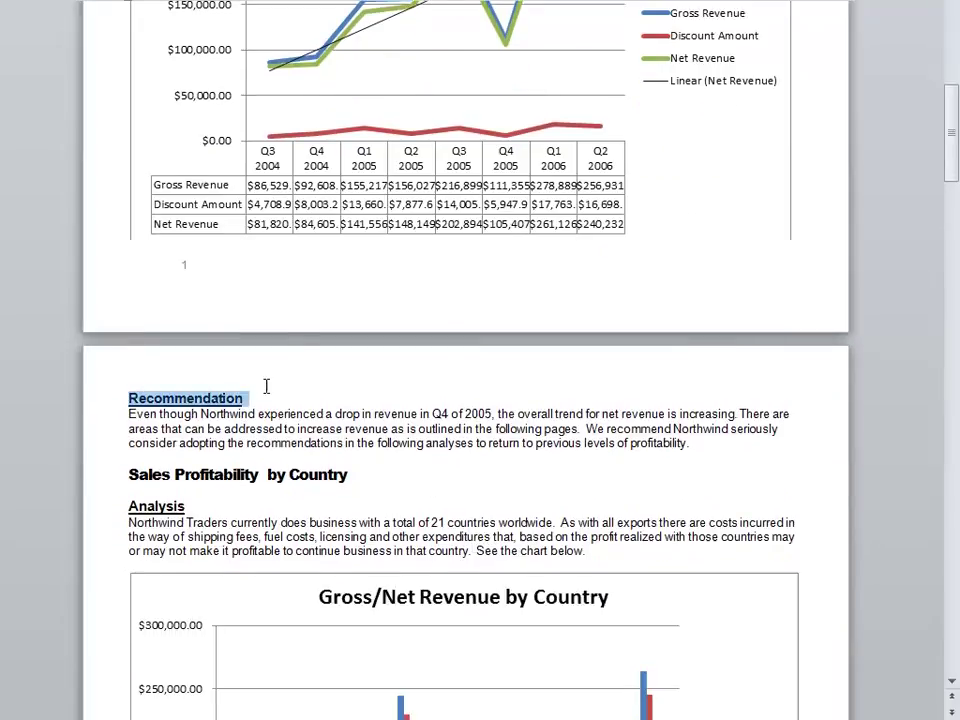
scroll(500, 548, "down", 11)
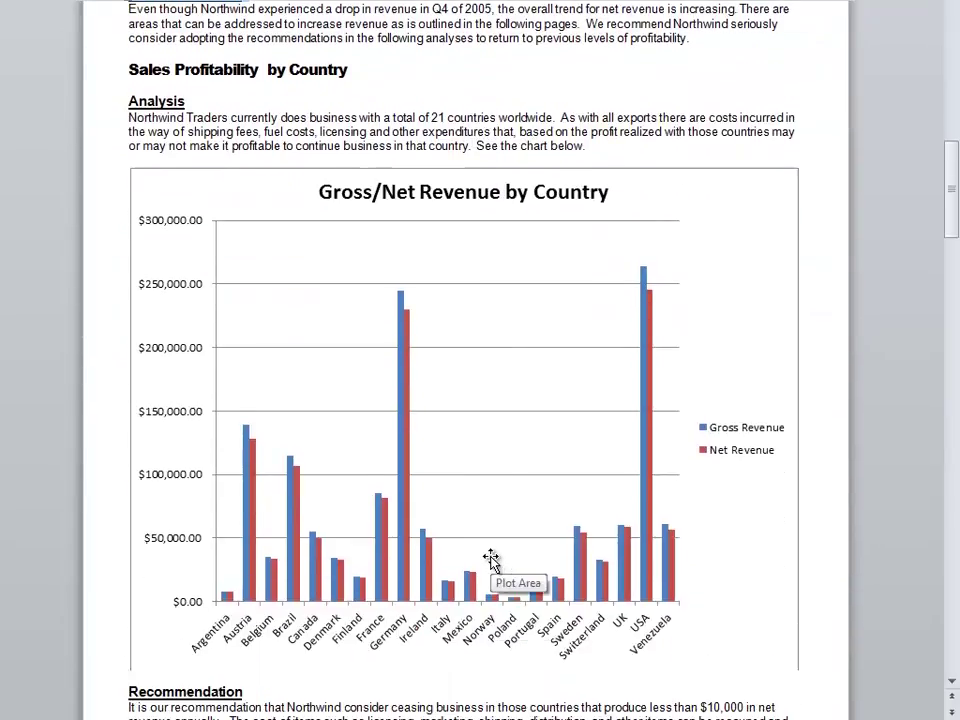
left_click(454, 157)
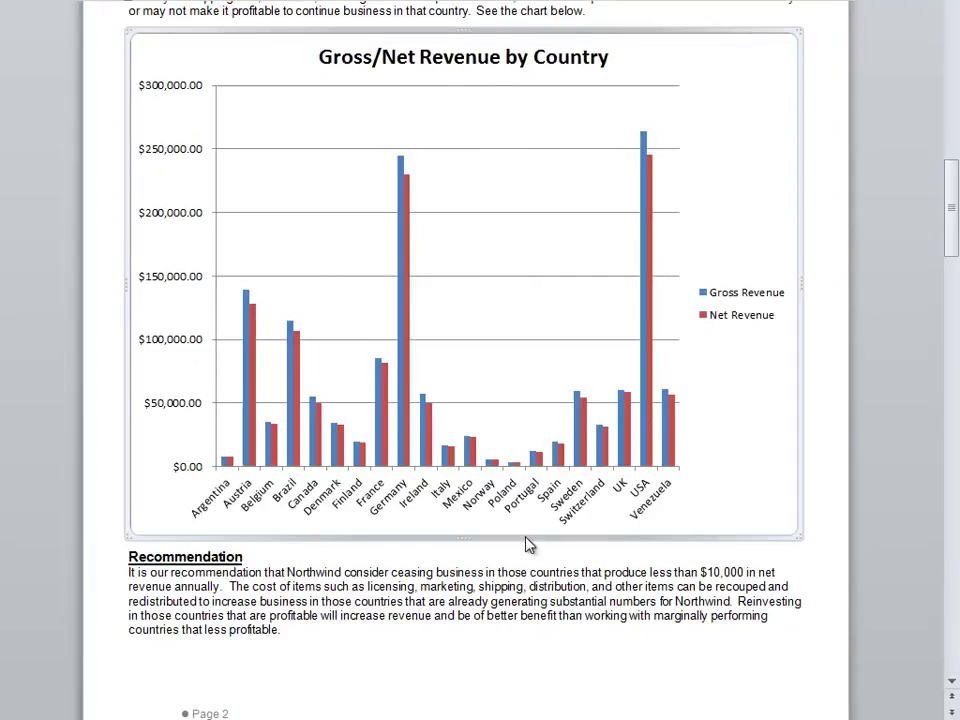
scroll(529, 545, "up", 2)
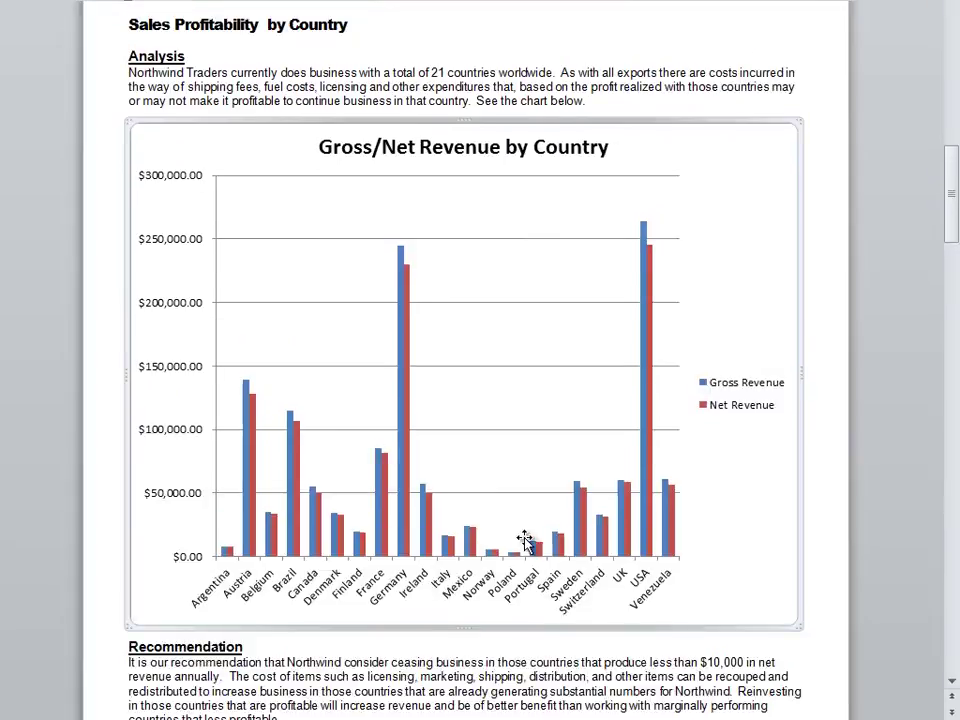
scroll(524, 540, "down", 12)
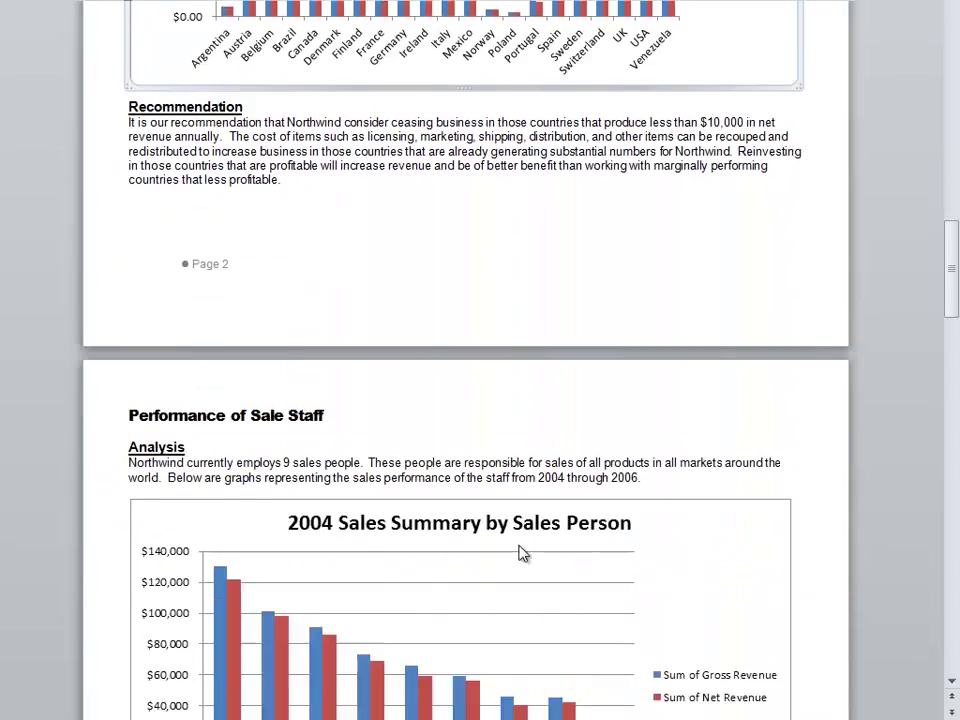
Scroll through the Performance of Sale Staff charts in the Word report
scroll(520, 550, "down", 7)
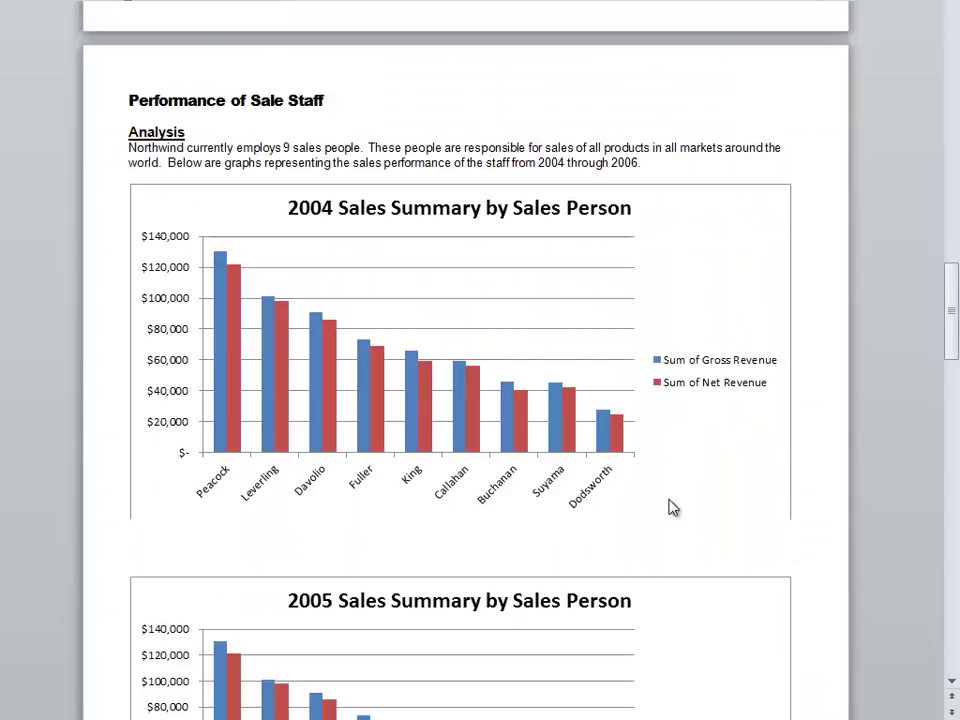
left_click_drag(951, 318, 945, 472)
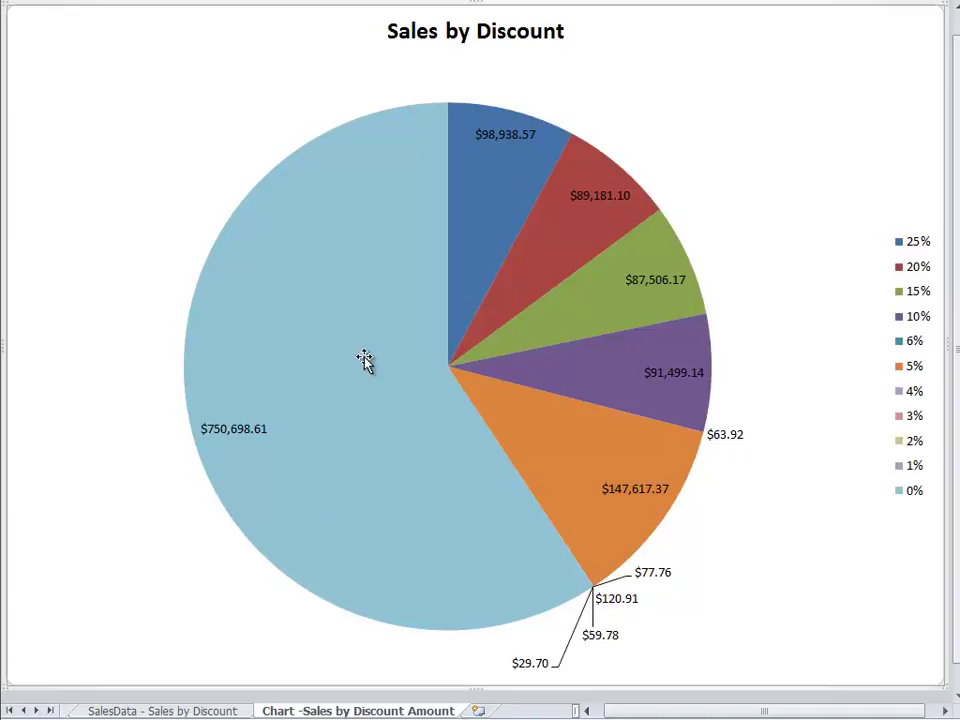
Show the SalesData - Sales by Discount sheet with its $1,265,793.04 net revenue total
mouse_move(364, 360)
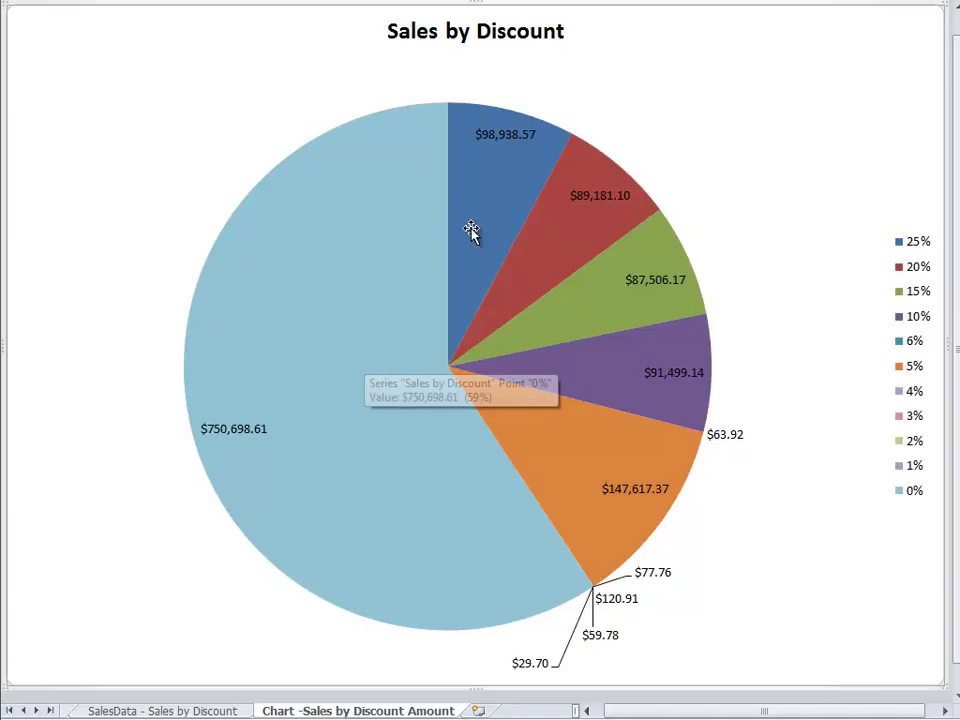
mouse_move(471, 227)
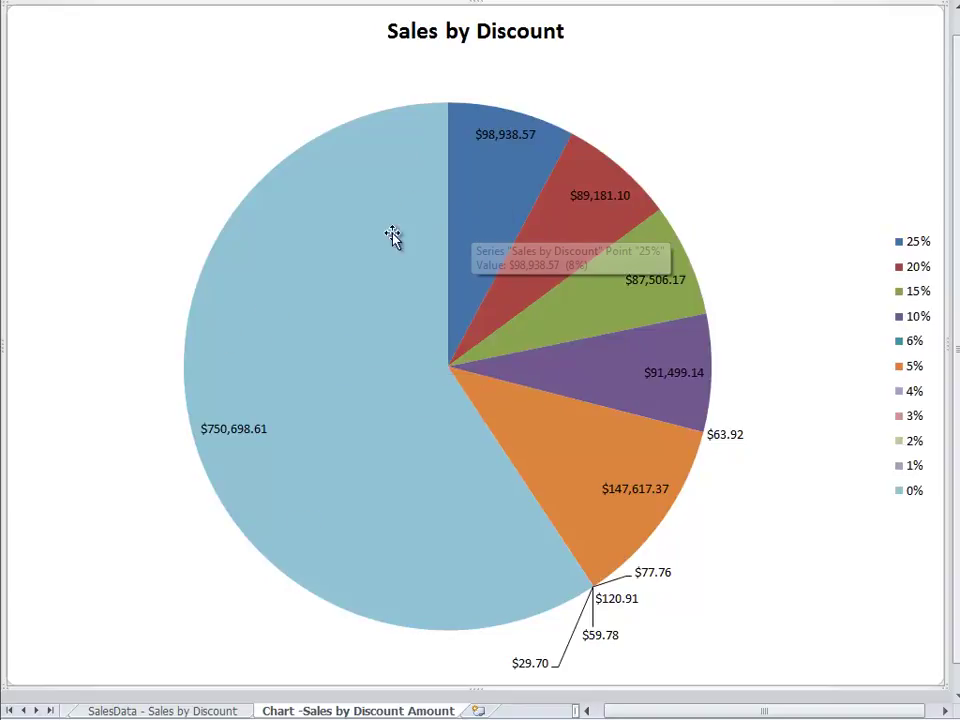
mouse_move(509, 525)
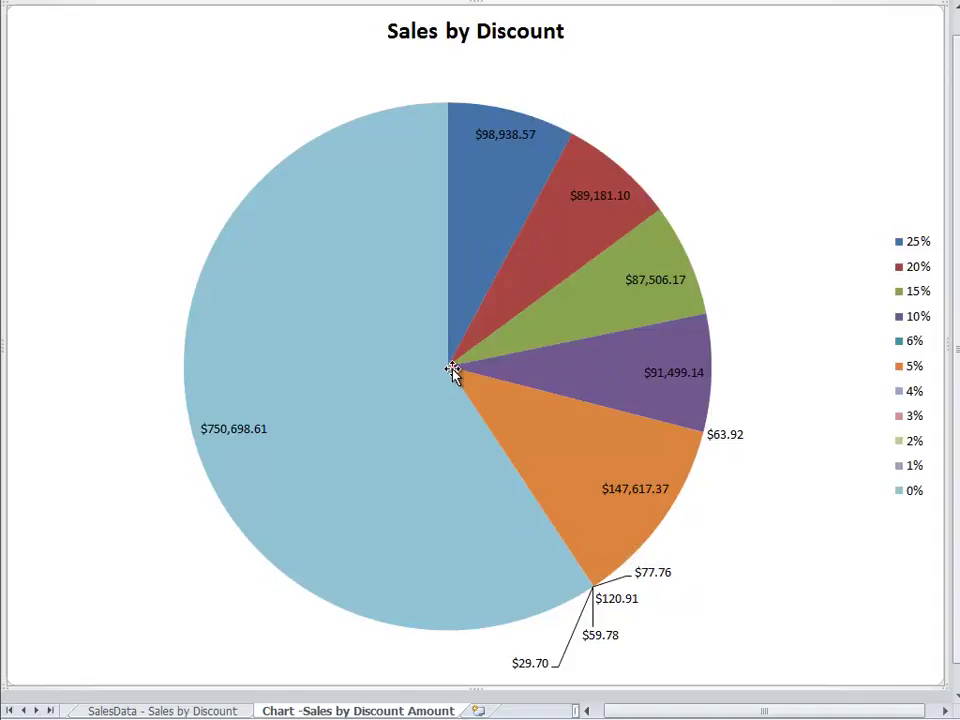
mouse_move(451, 367)
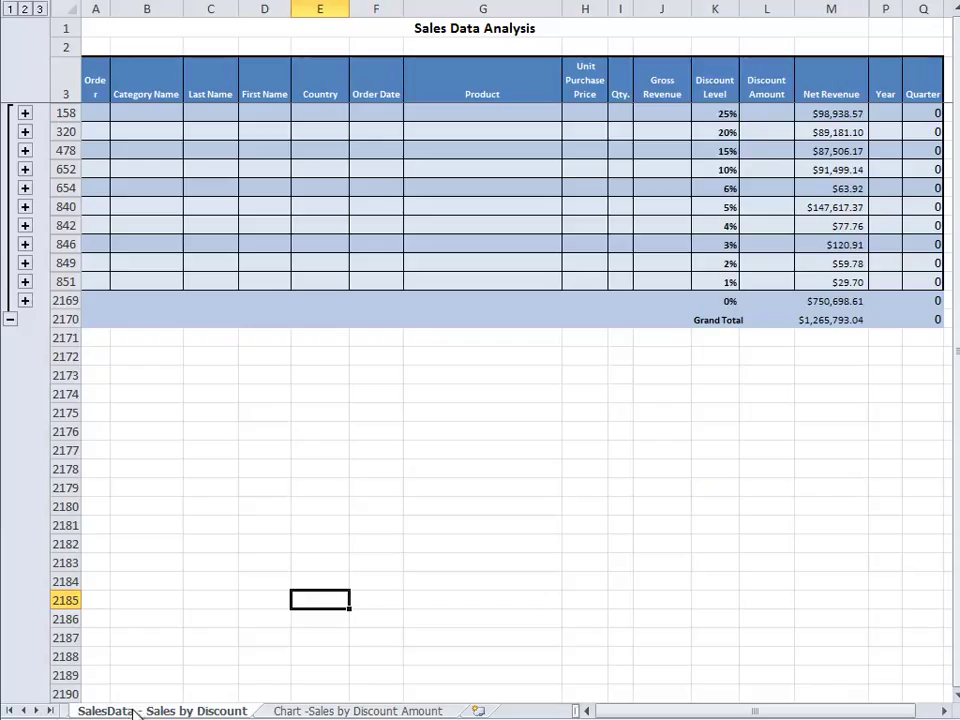
left_click(136, 711)
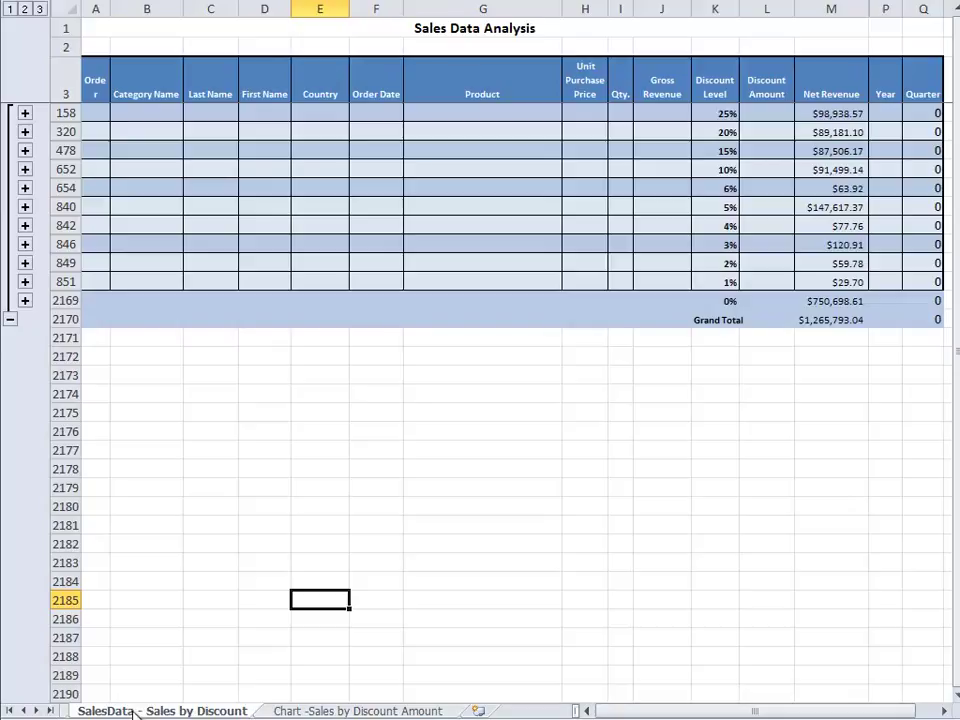
Scroll the sheet tabs left until the Quarterly Sales Summary sheets appear
left_click(22, 710)
left_click(22, 710)
left_click(22, 710)
left_click(22, 710)
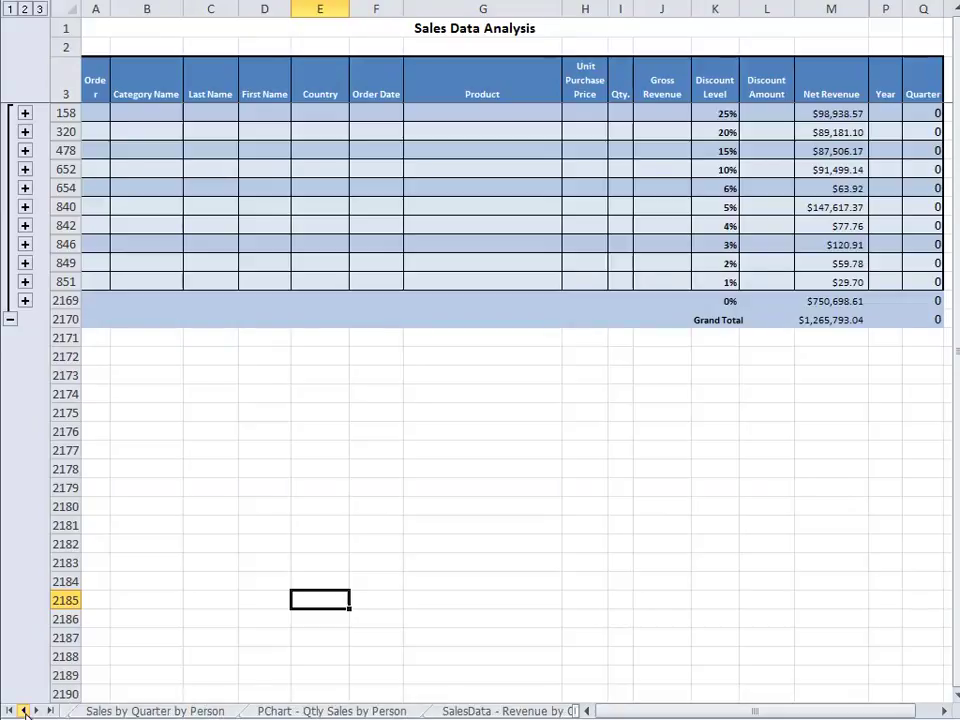
left_click(22, 710)
left_click(22, 710)
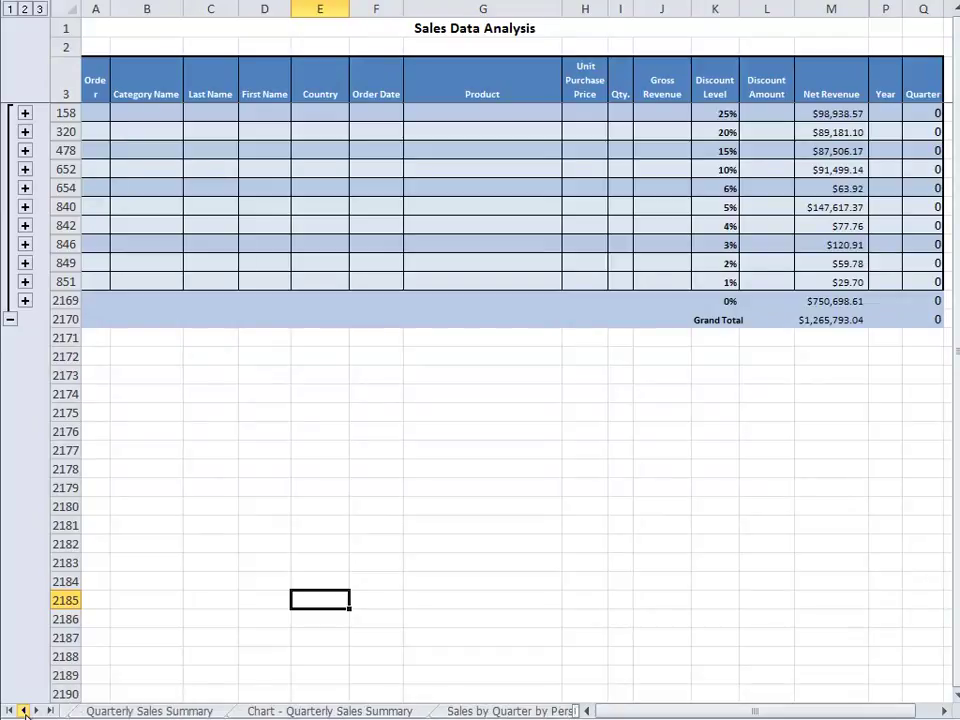
View the Quarterly Sales Summary sheet, then its Q3 2004 to Q2 2006 line chart
left_click(205, 711)
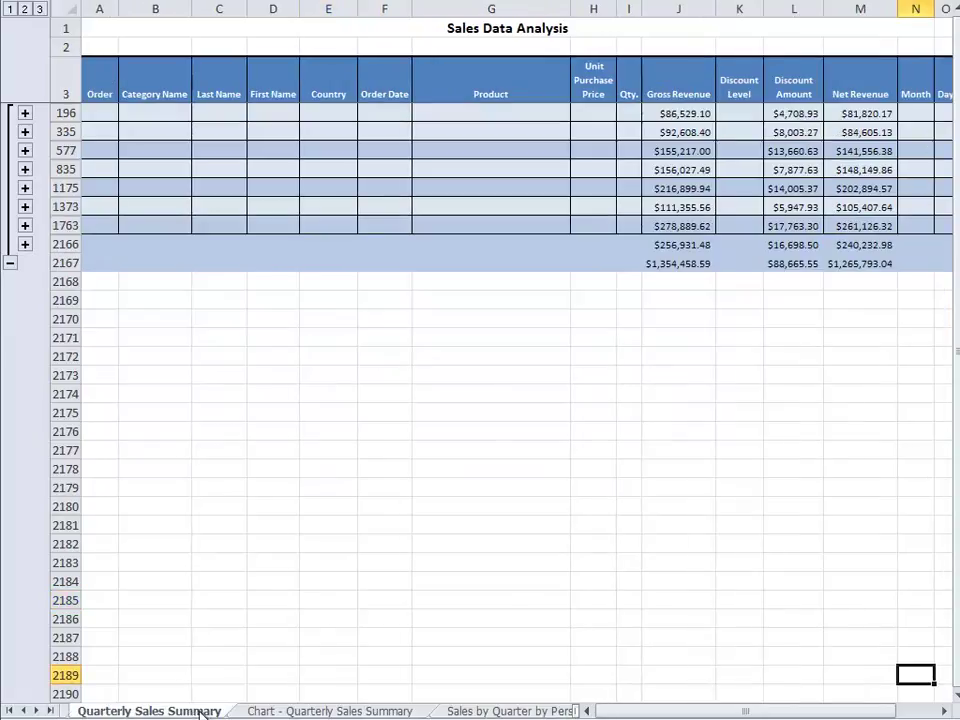
left_click(331, 711)
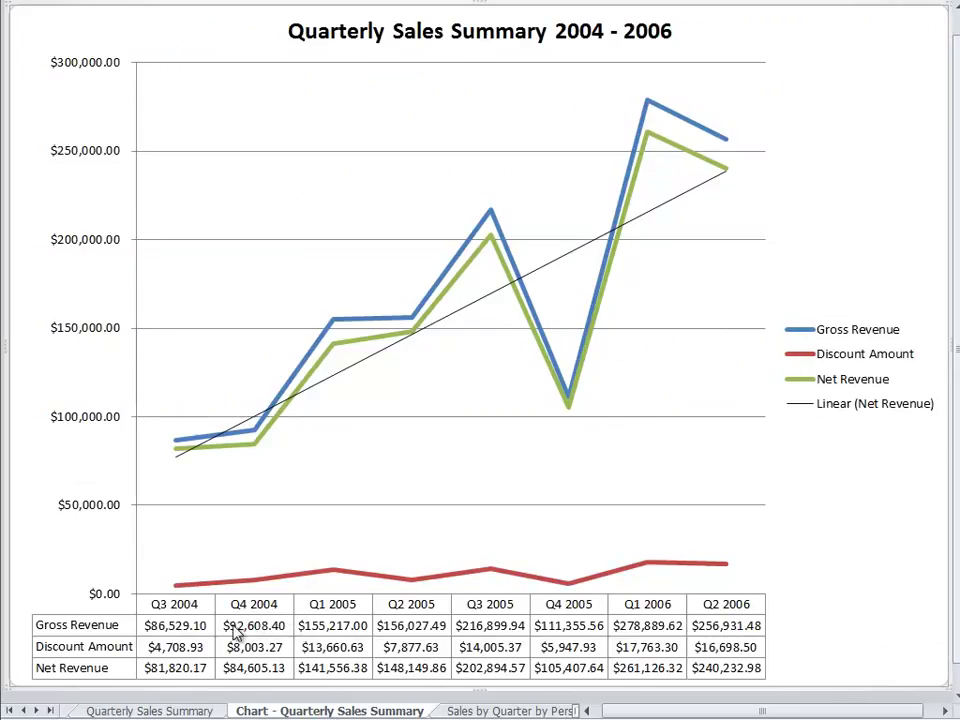